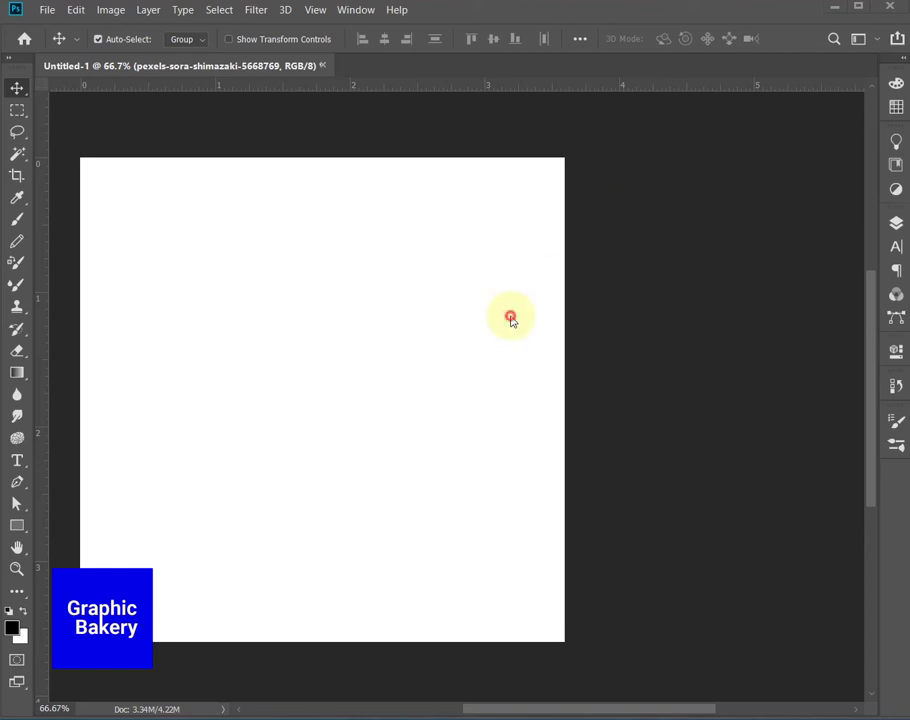
- Cut the woman out of her photo with Select Subject and Select and Mask, output as a masked copy layer
left_click(895, 223)
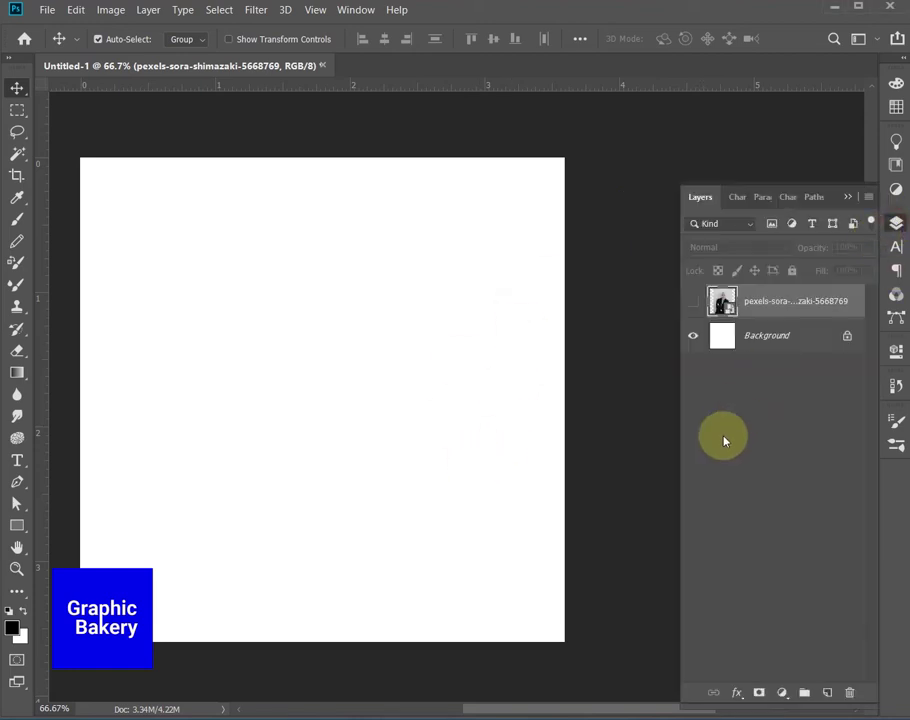
left_click(692, 300)
left_click(350, 317)
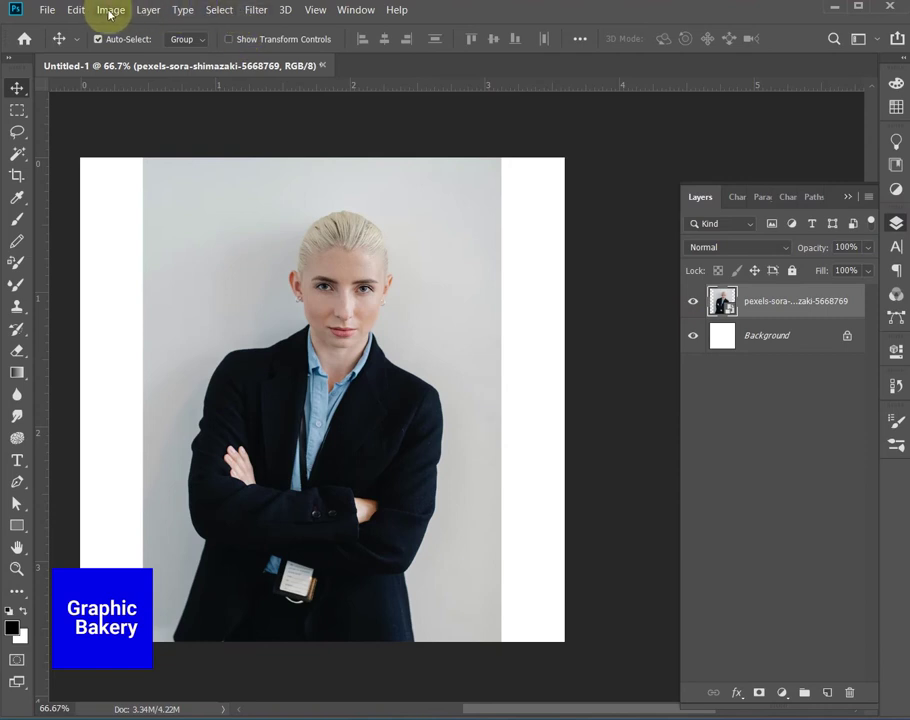
left_click(222, 10)
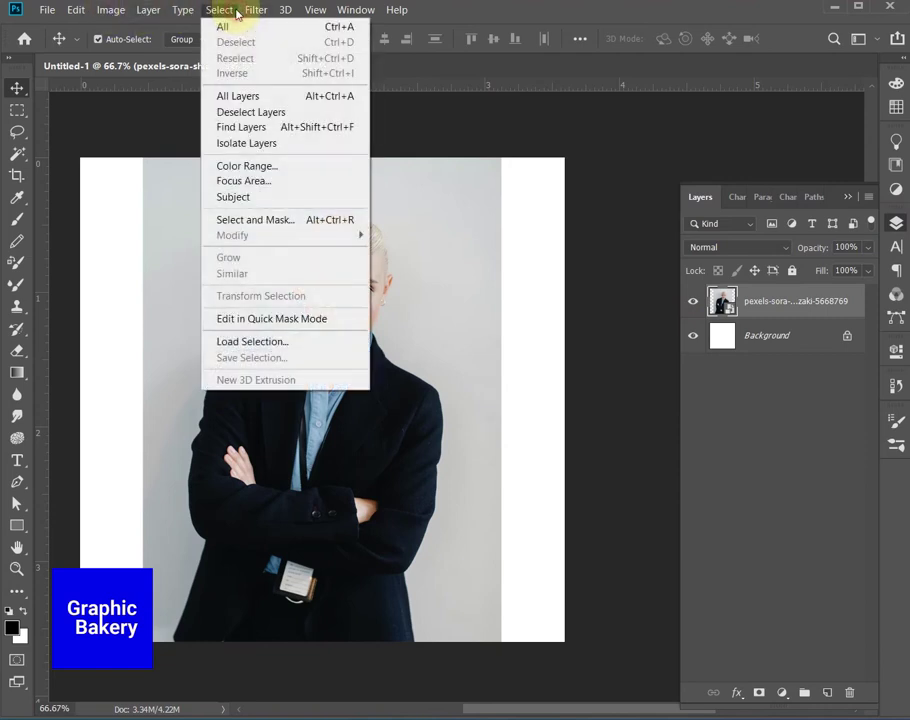
left_click(265, 197)
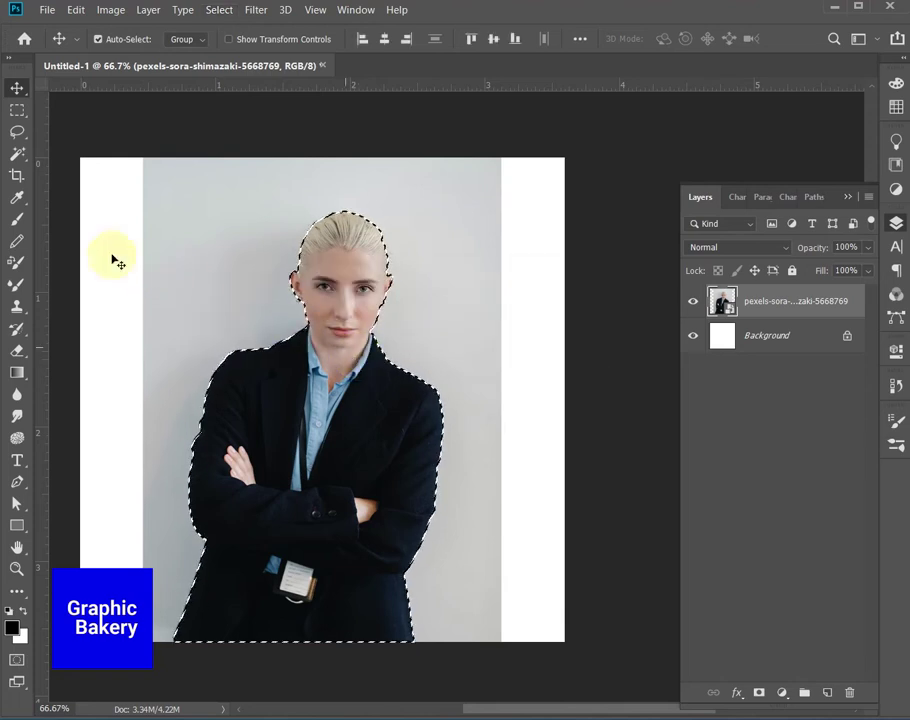
key("w")
left_click(520, 36)
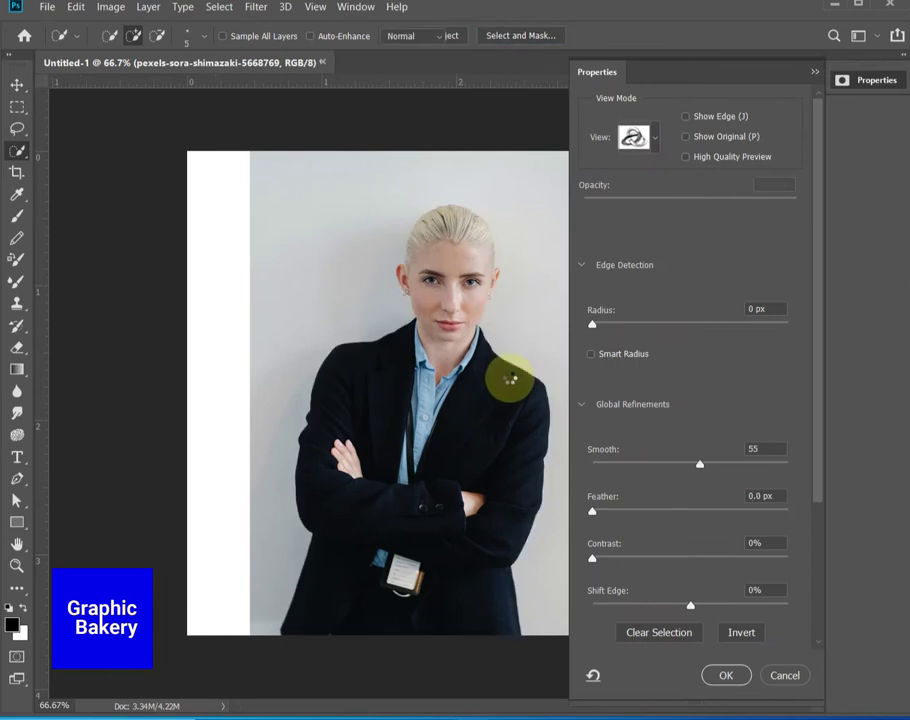
left_click(730, 676)
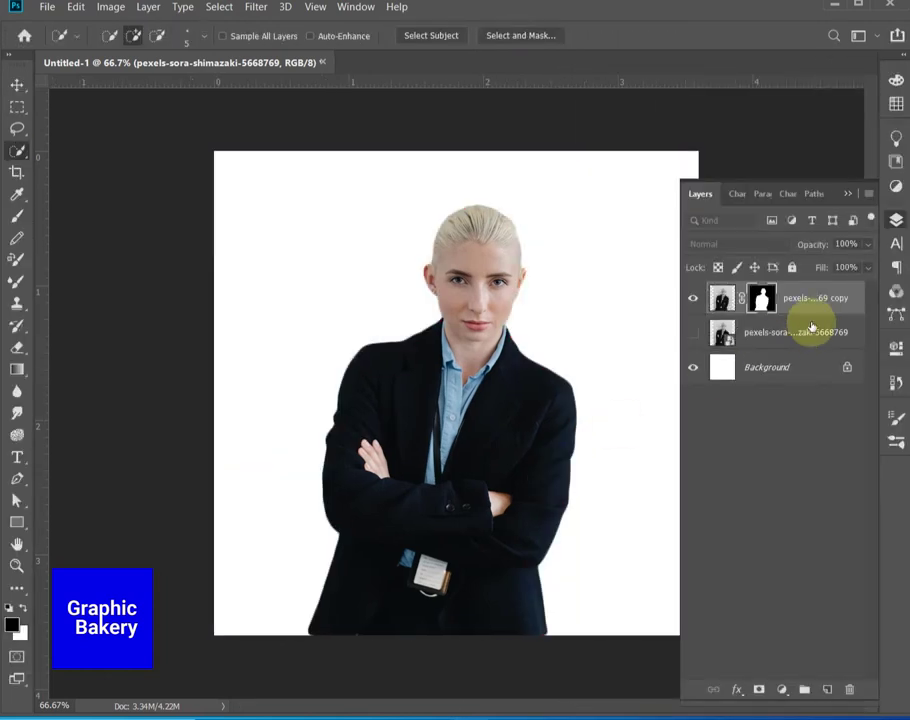
- Convert the cut-out copy to a Smart Object and delete the hidden original photo layer
right_click(820, 300)
left_click(701, 244)
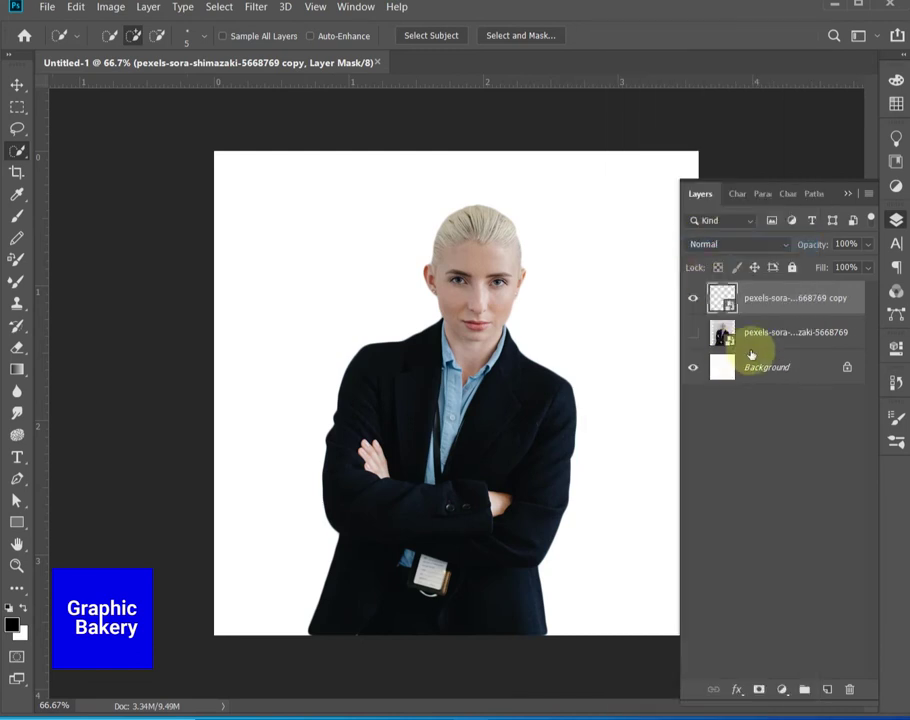
left_click(766, 343)
key("Delete")
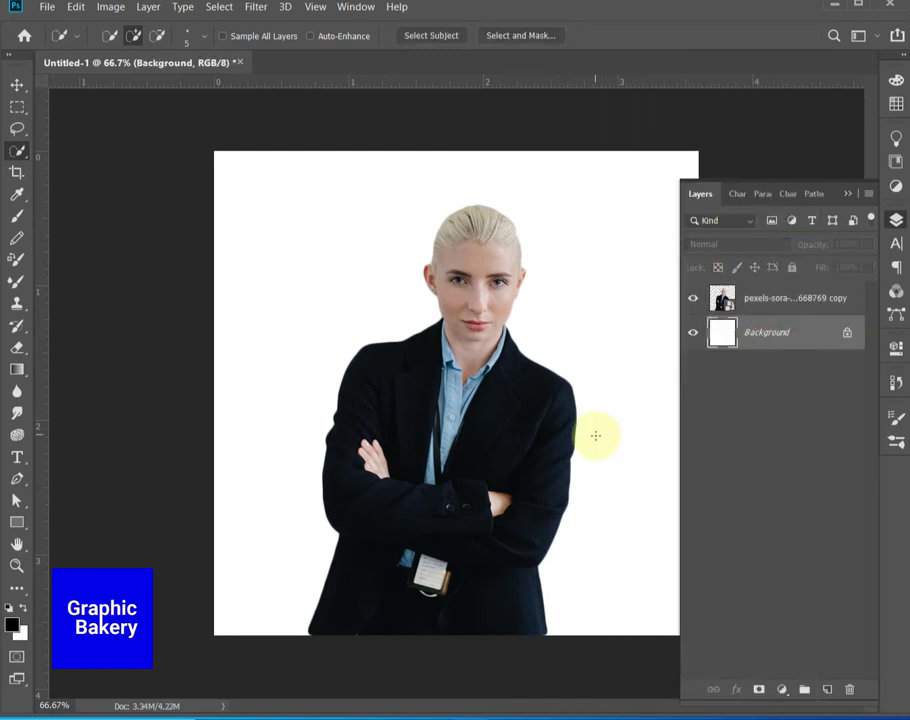
key("z")
left_click(600, 432)
left_click(608, 440, "alt")
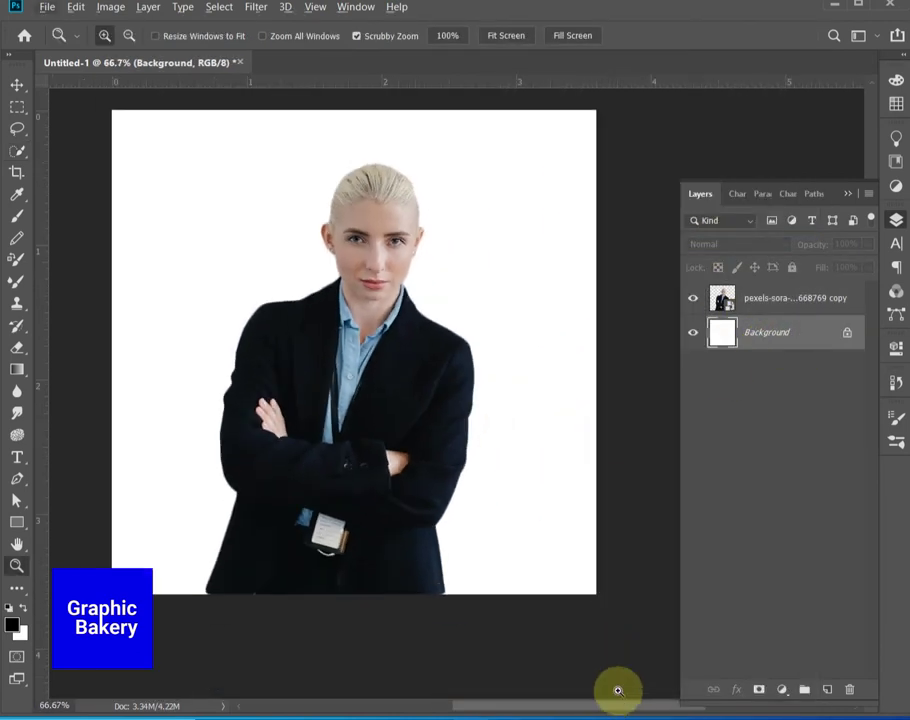
- Scale the woman to 72.56% and place her on the canvas's right side, viewing at 50%
key("v")
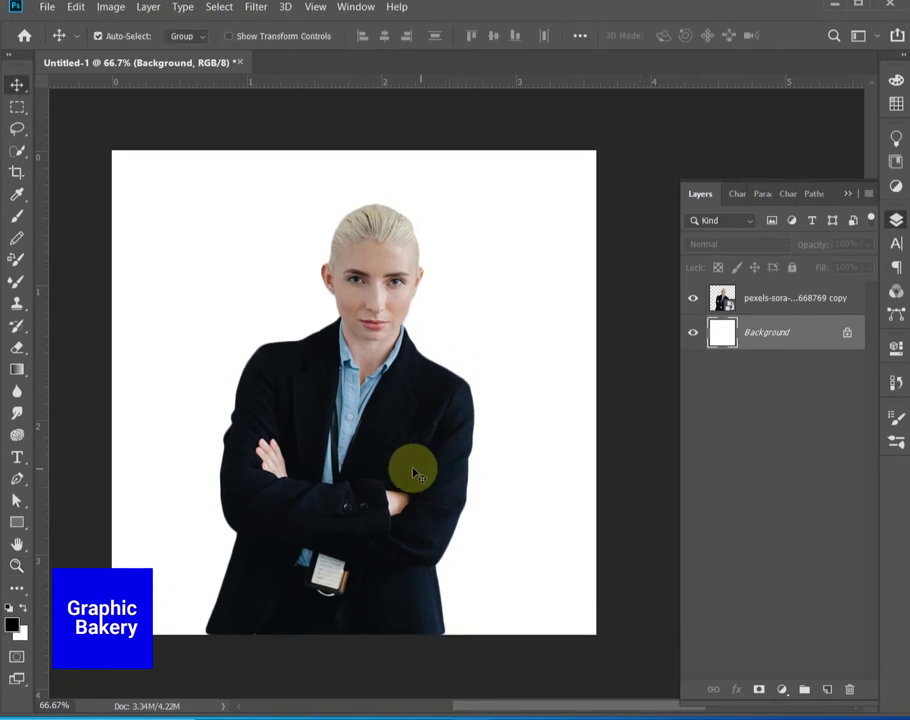
left_click_drag(412, 468, 532, 487)
key("ctrl+t")
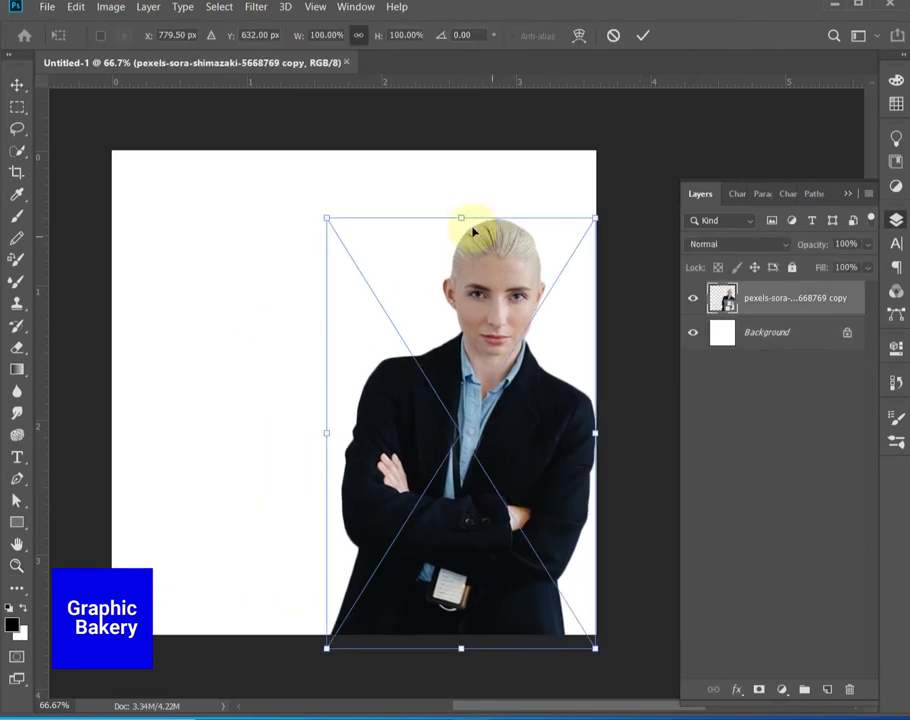
left_click_drag(457, 215, 487, 330)
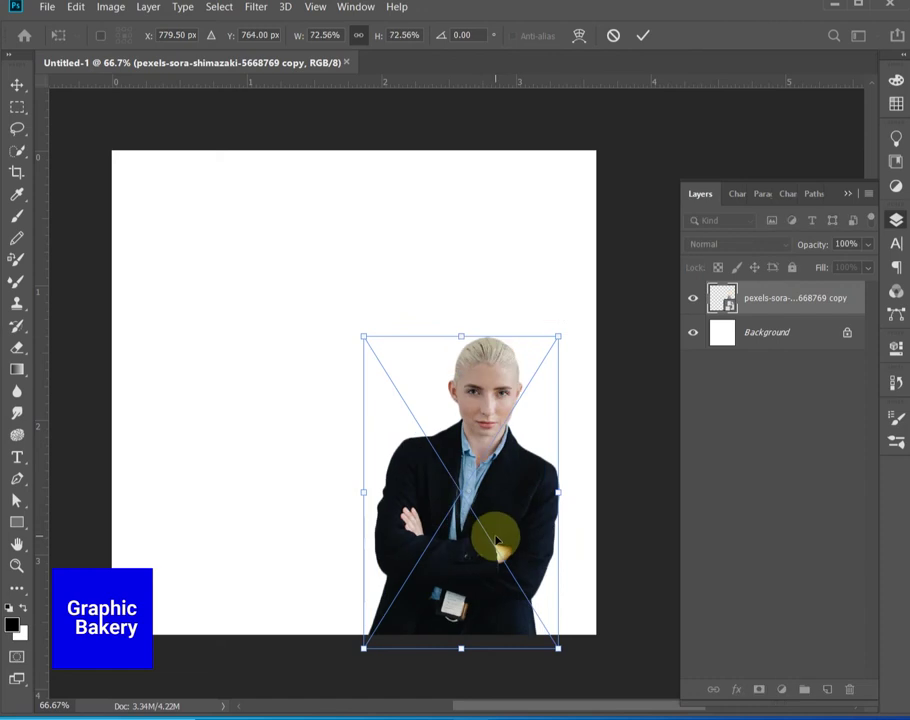
mouse_move(504, 496)
left_mouse_down()
mouse_move(527, 415)
mouse_move(525, 428)
left_mouse_up()
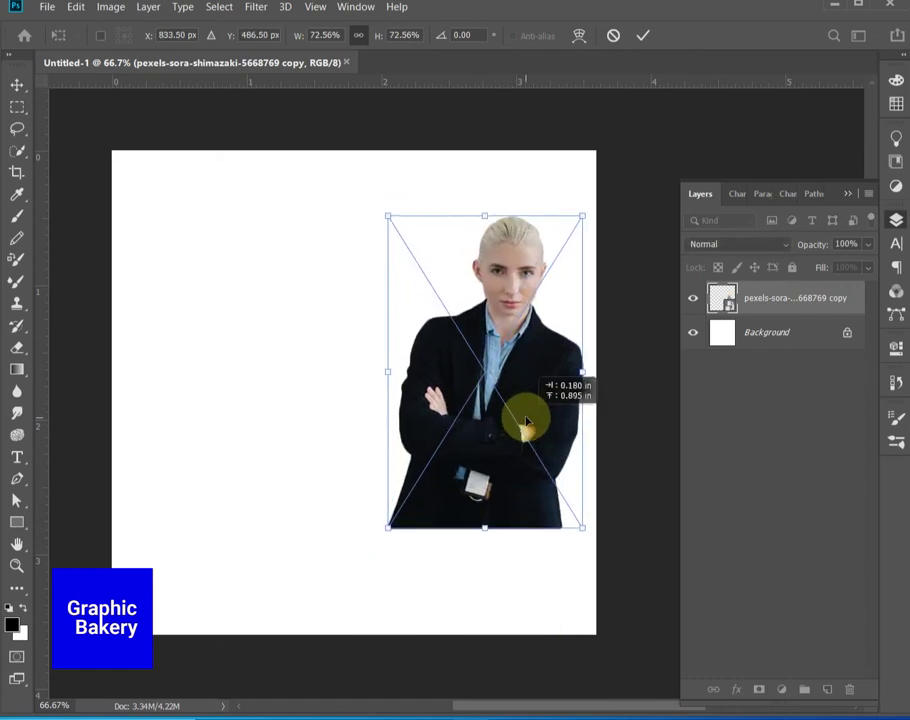
left_click(643, 35)
left_click(770, 332)
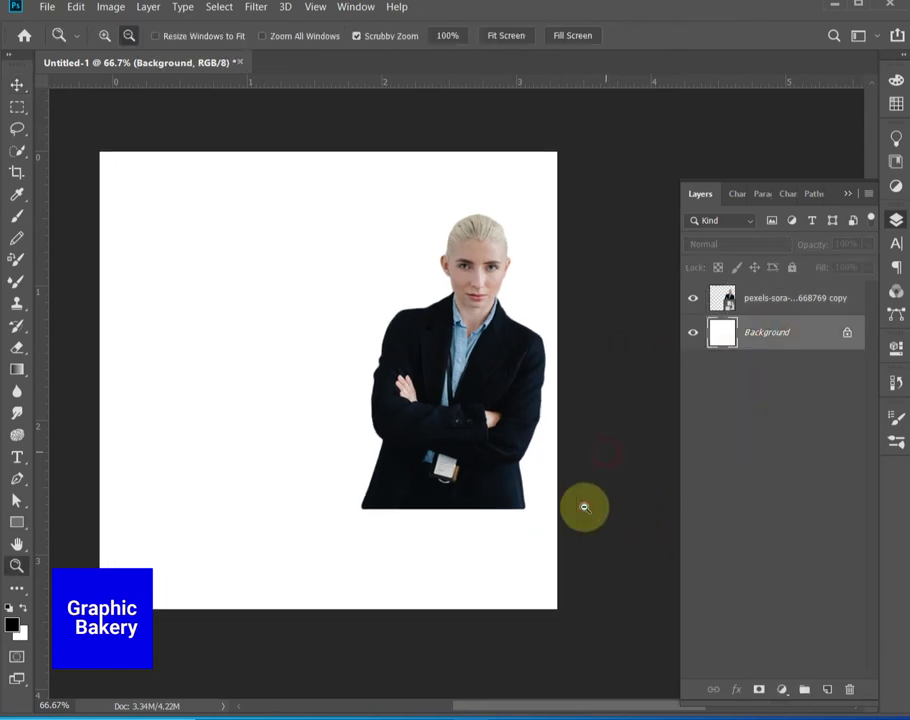
key("z")
left_click(590, 500, "alt")
key("h")
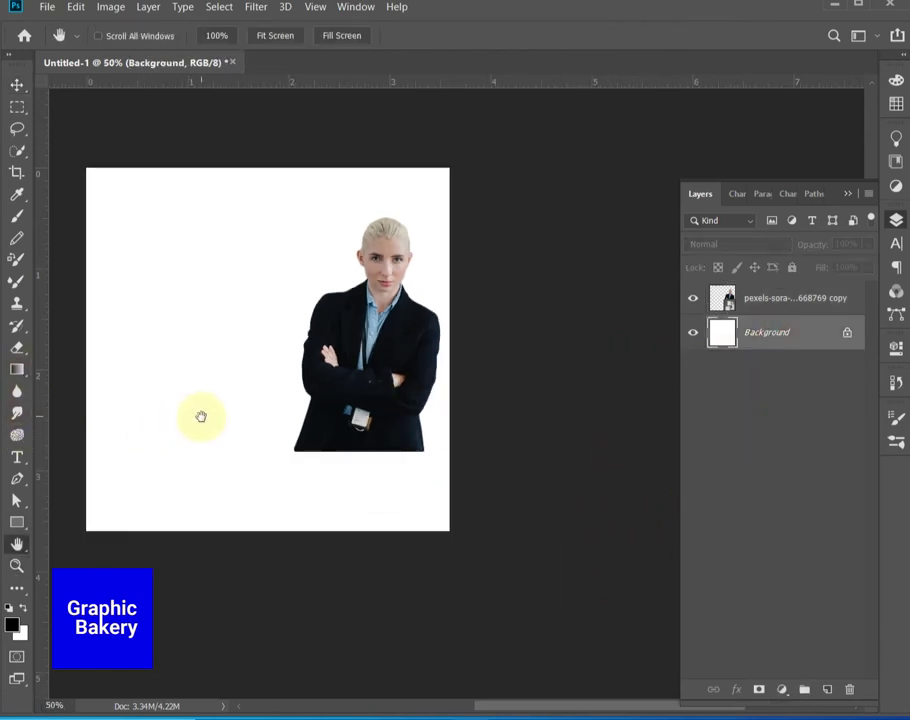
left_click_drag(201, 416, 224, 438)
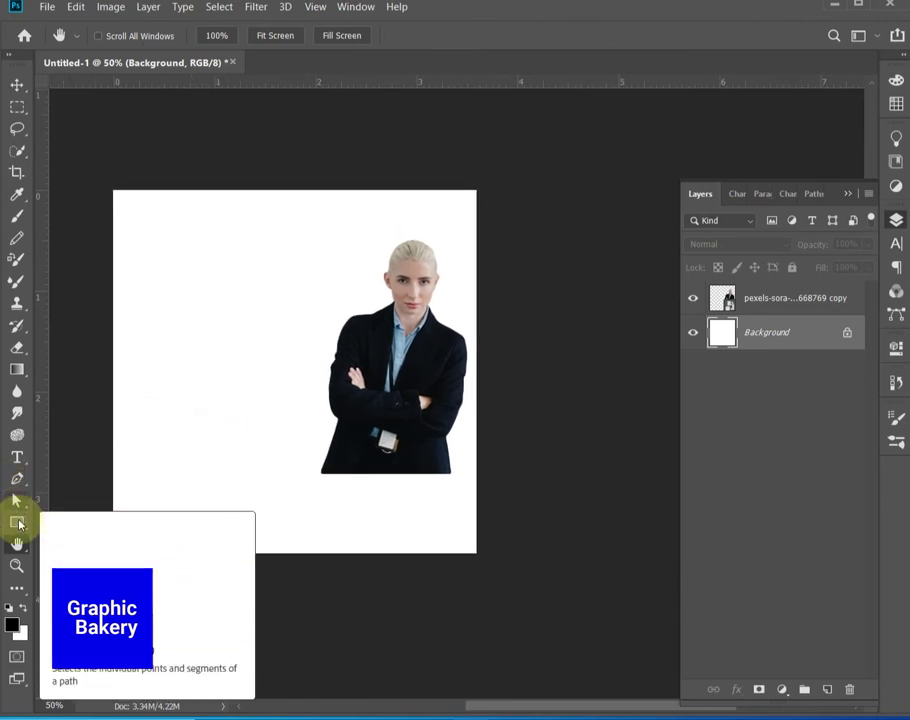
- Draw a large ellipse behind the woman, running off the canvas's lower right
left_click(17, 522)
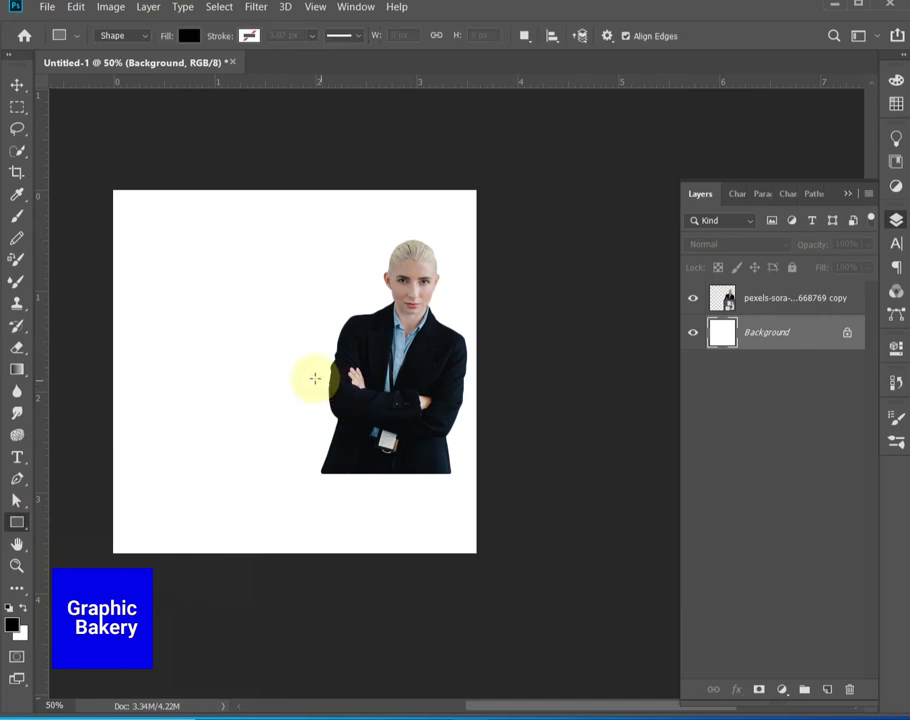
right_click(19, 522)
left_click(84, 540)
right_click(17, 522)
left_click(60, 550)
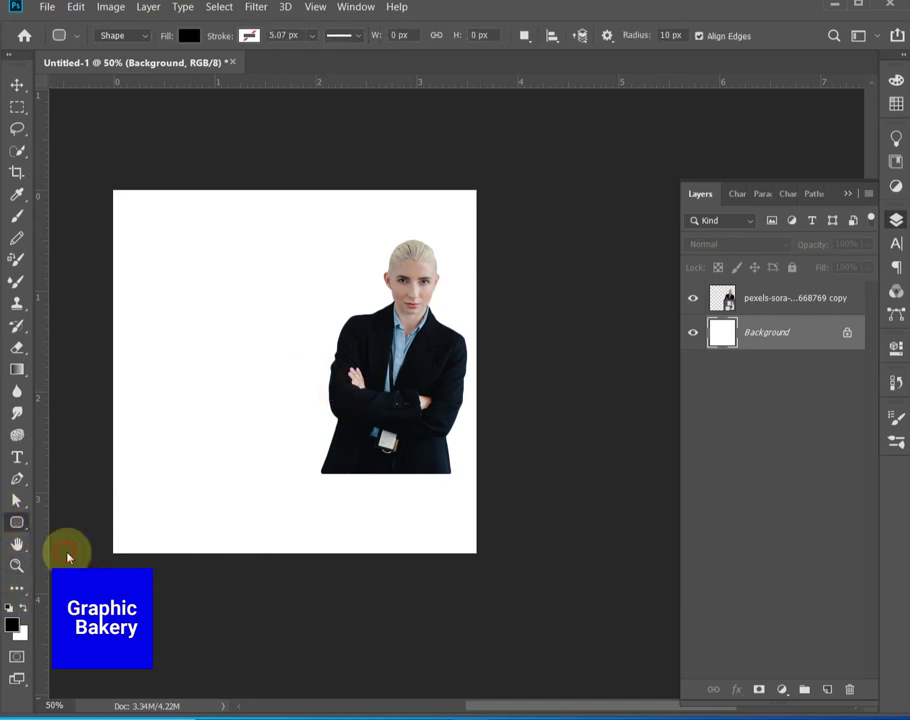
left_click_drag(499, 593, 604, 668)
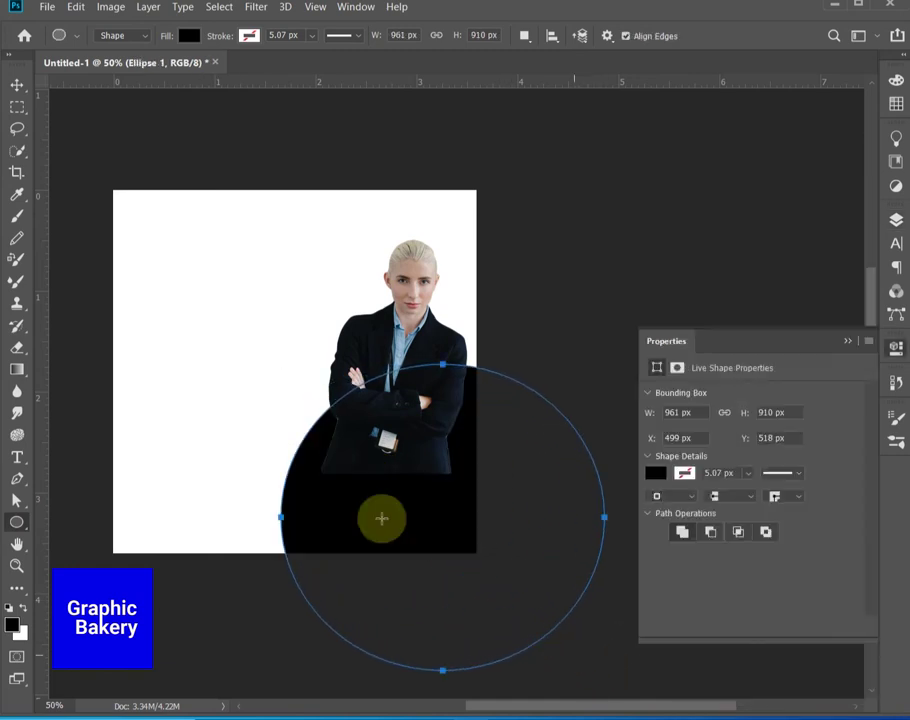
left_click(17, 84)
left_click_drag(434, 539, 407, 493)
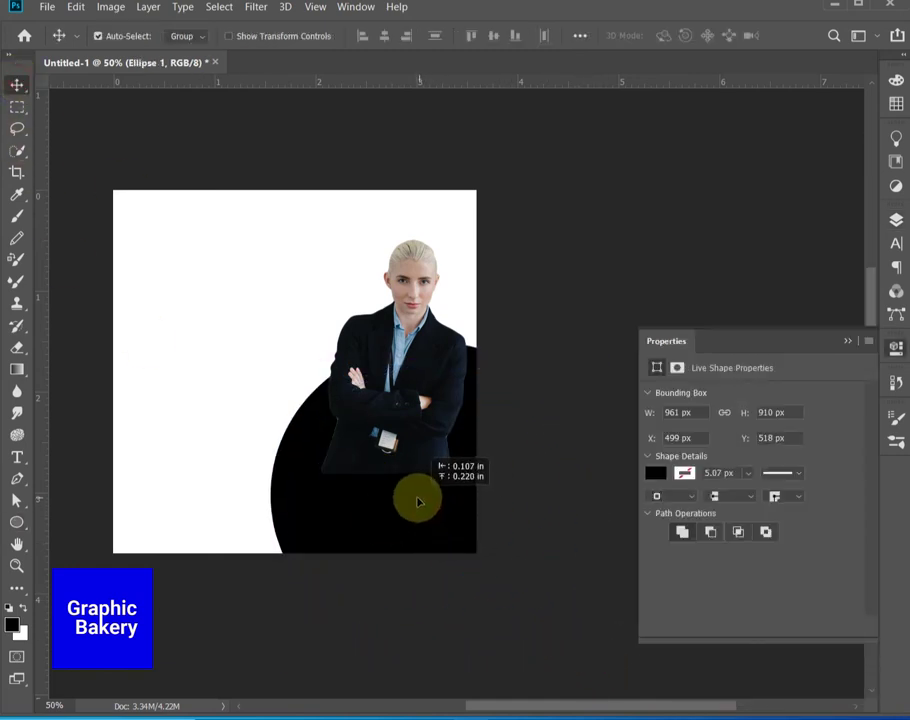
- Fill the circle with a near-black colour sampled from the woman's suit
left_click(848, 341)
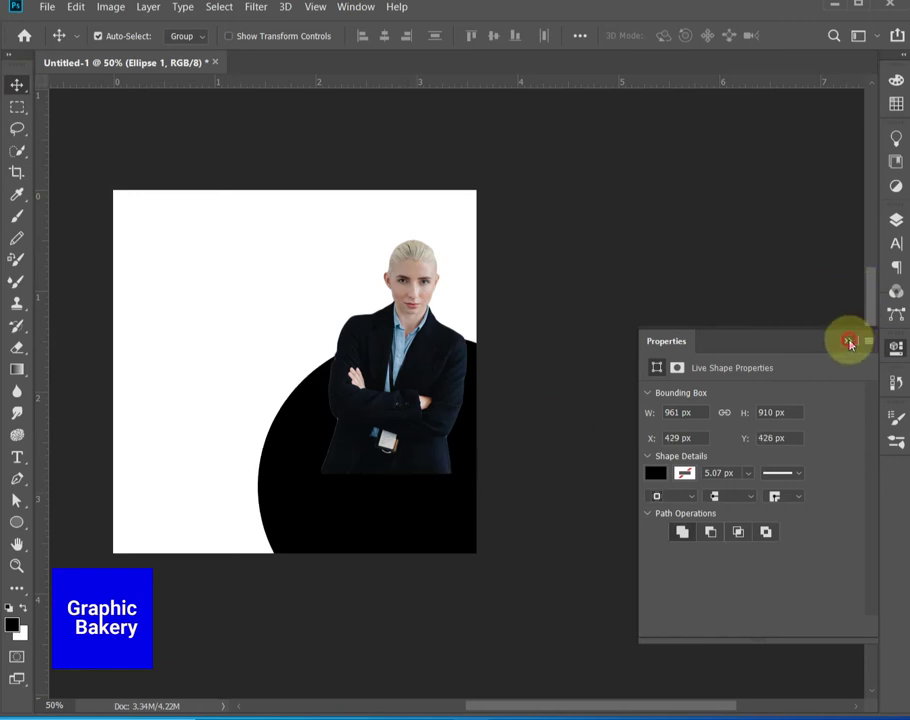
left_click(896, 220)
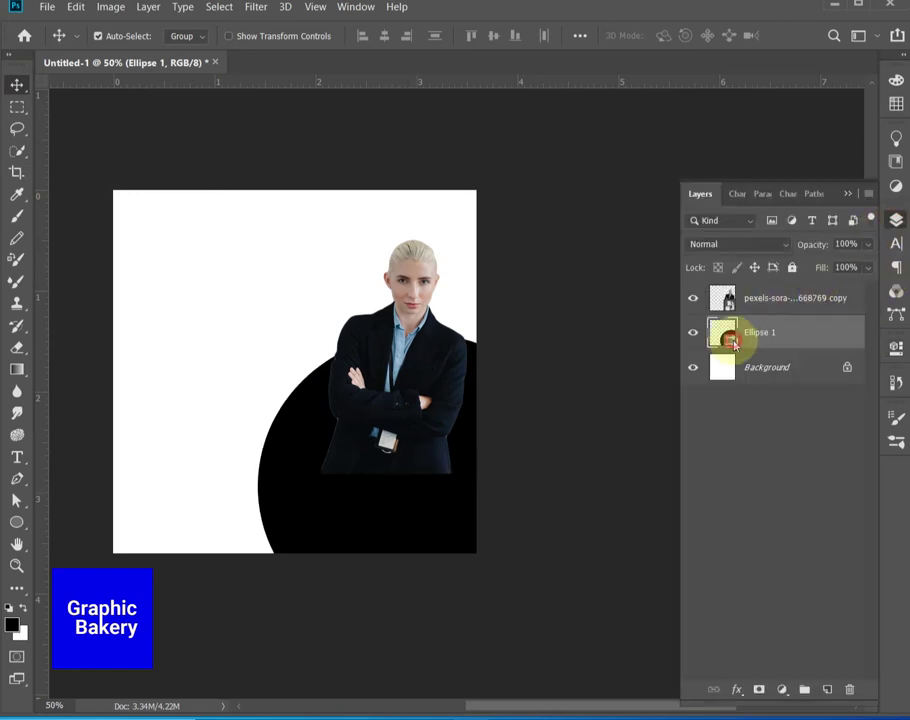
double_click(730, 340)
left_click(462, 382)
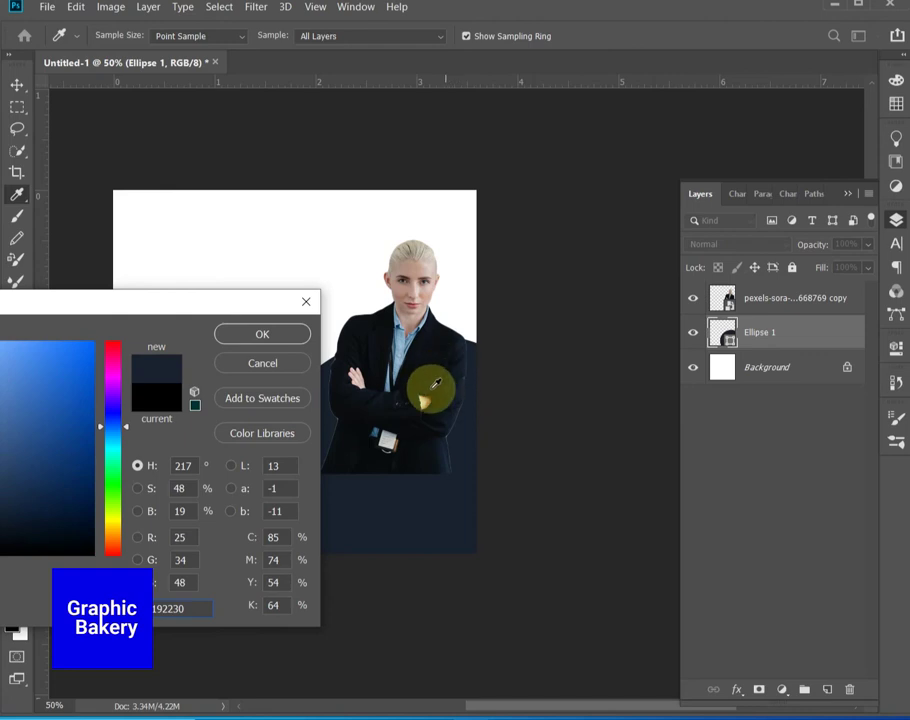
left_click_drag(436, 384, 431, 413)
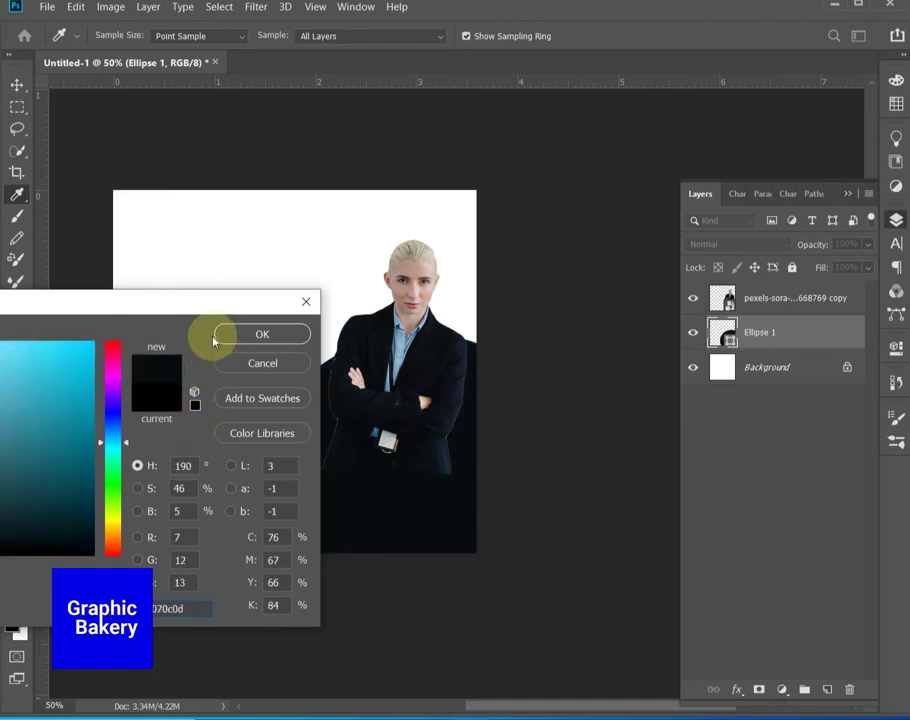
left_click_drag(200, 301, 440, 326)
left_click(478, 362)
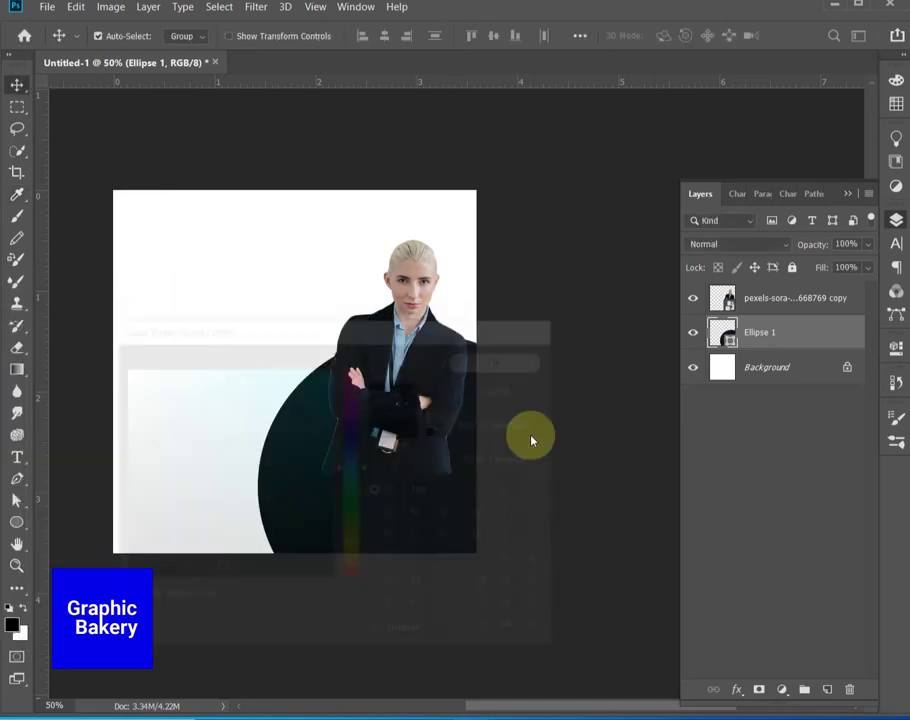
left_click(400, 398)
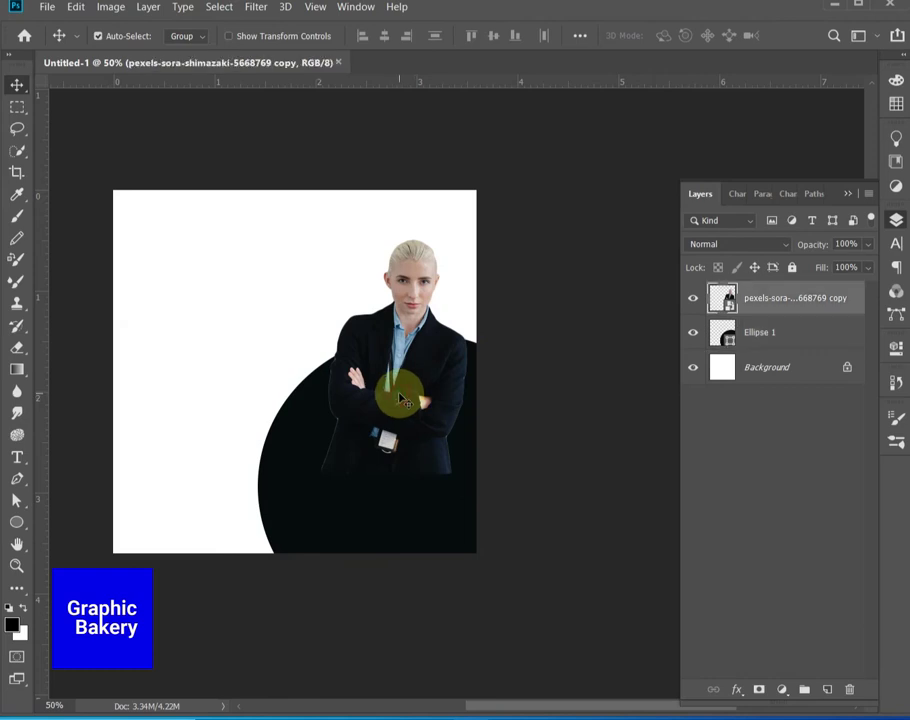
- Enlarge the woman to 115.38% reaching the bottom edge, then add a layer mask to her layer
key("ctrl+t")
left_click_drag(392, 476, 397, 558)
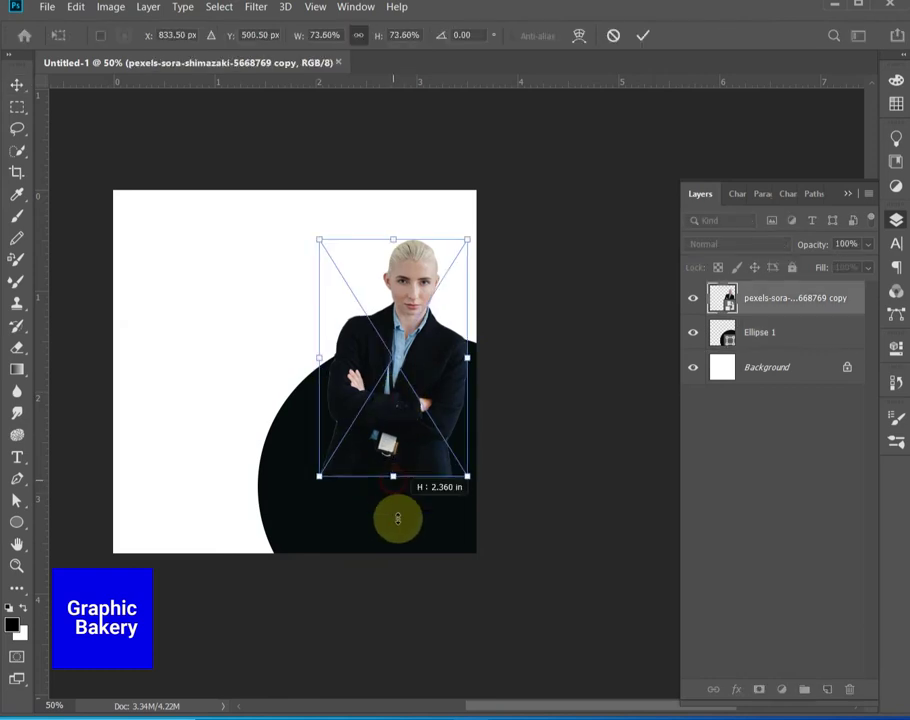
left_click_drag(397, 558, 398, 611)
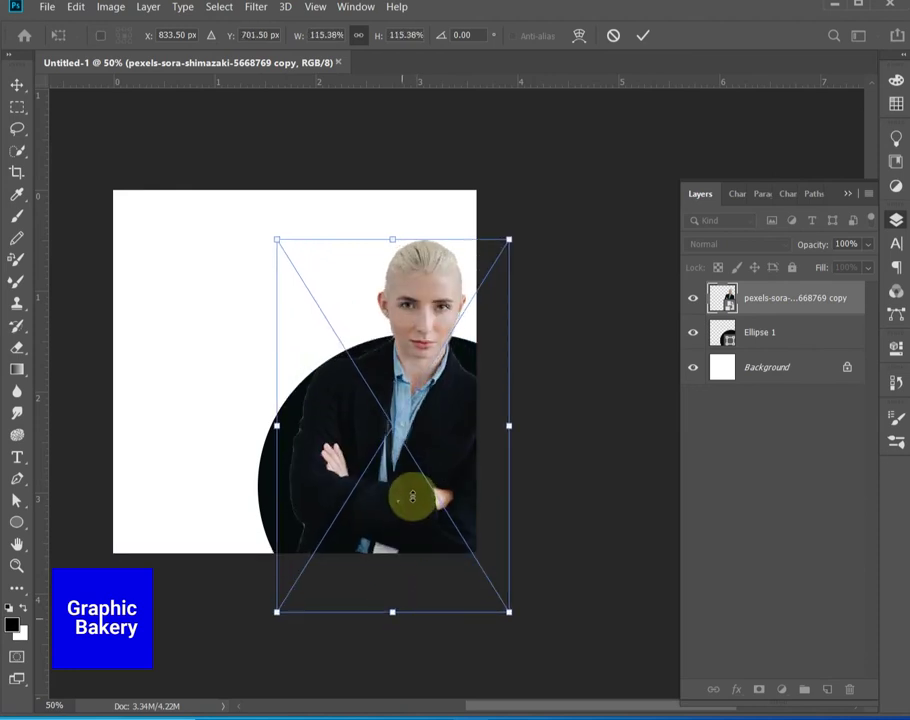
left_click_drag(408, 498, 403, 472)
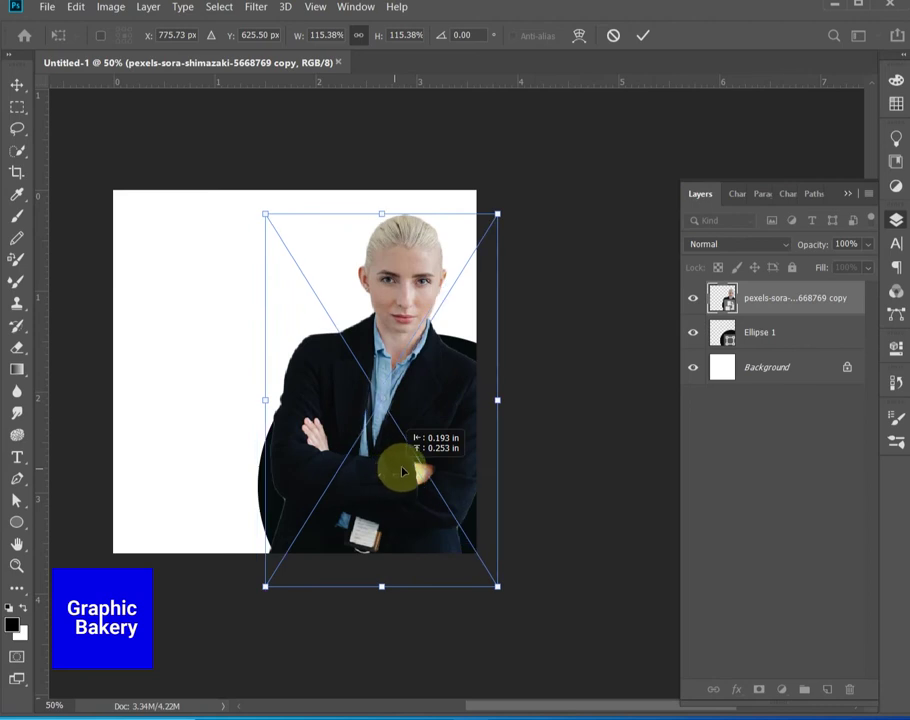
left_click(642, 36)
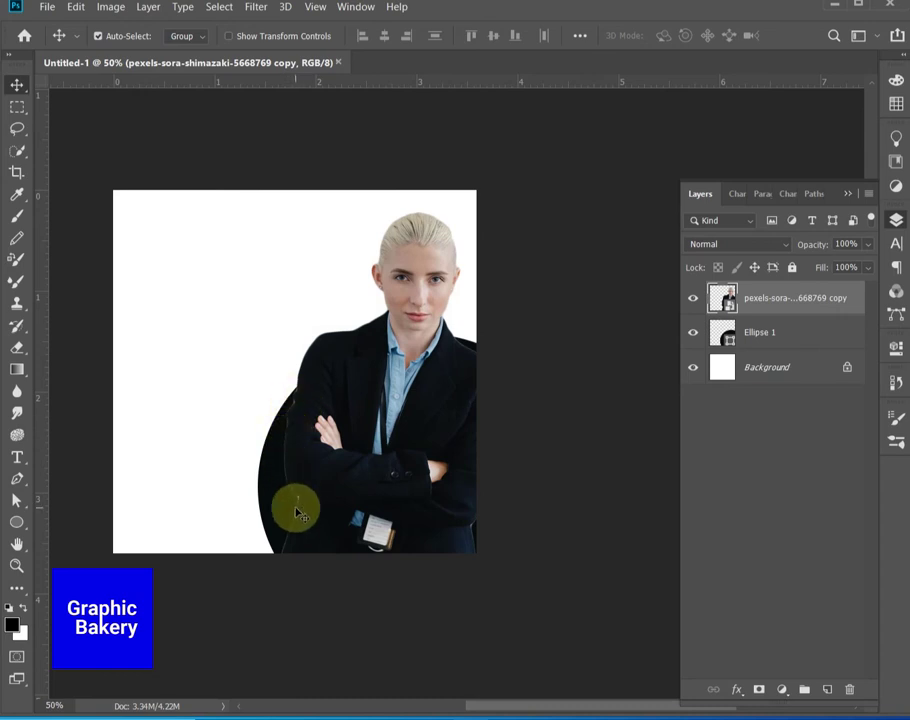
left_click(758, 689)
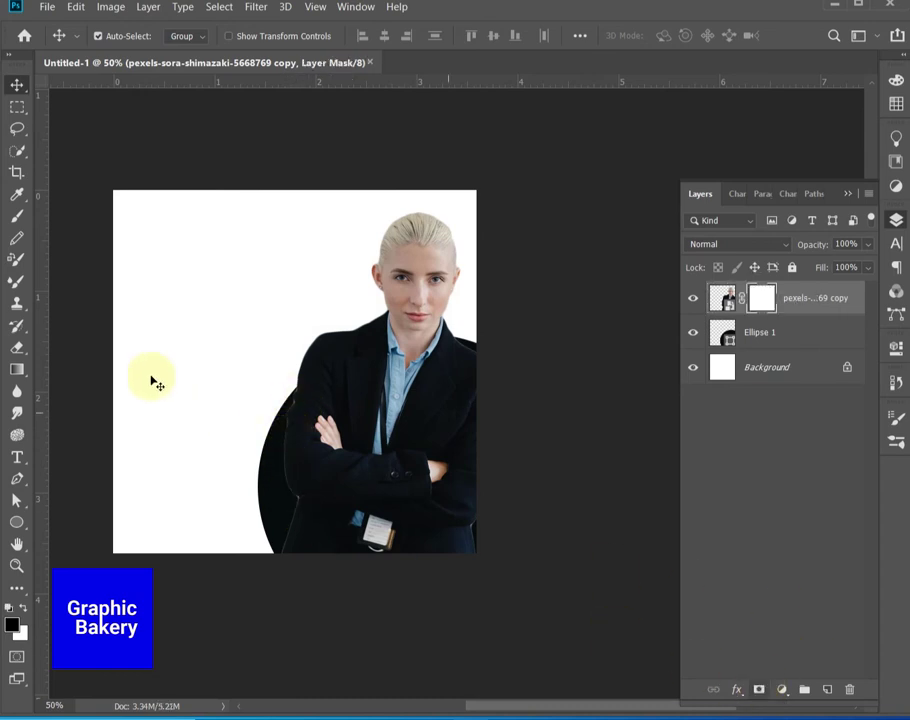
- Paint black on the mask with a 150 px brush along the circle's left edge
left_click(16, 216)
key("bracketleft")
key("bracketleft")
key("bracketleft")
key("bracketleft")
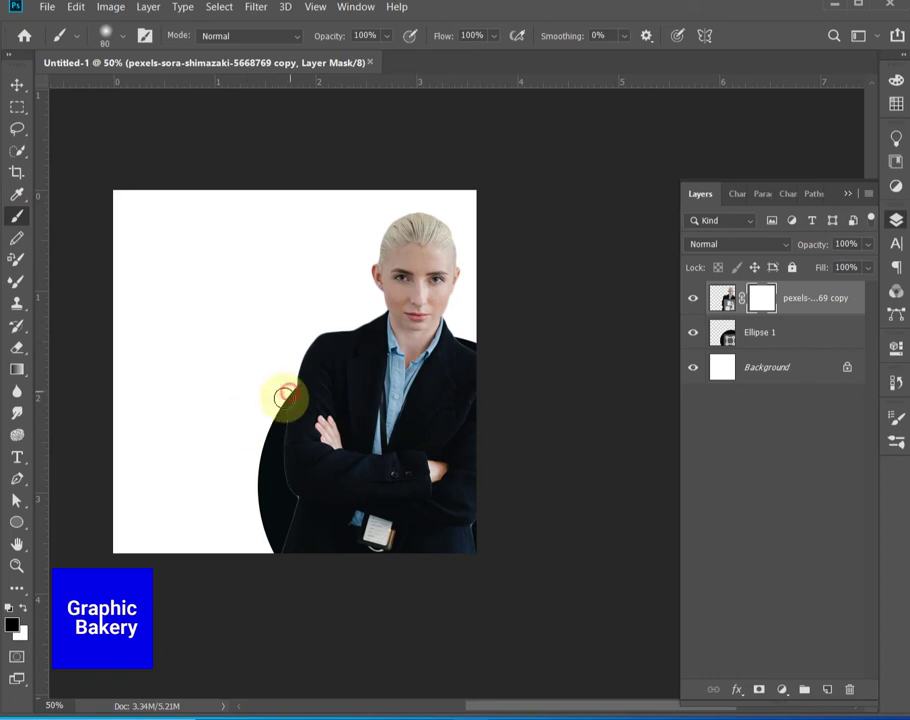
left_click_drag(277, 421, 272, 463)
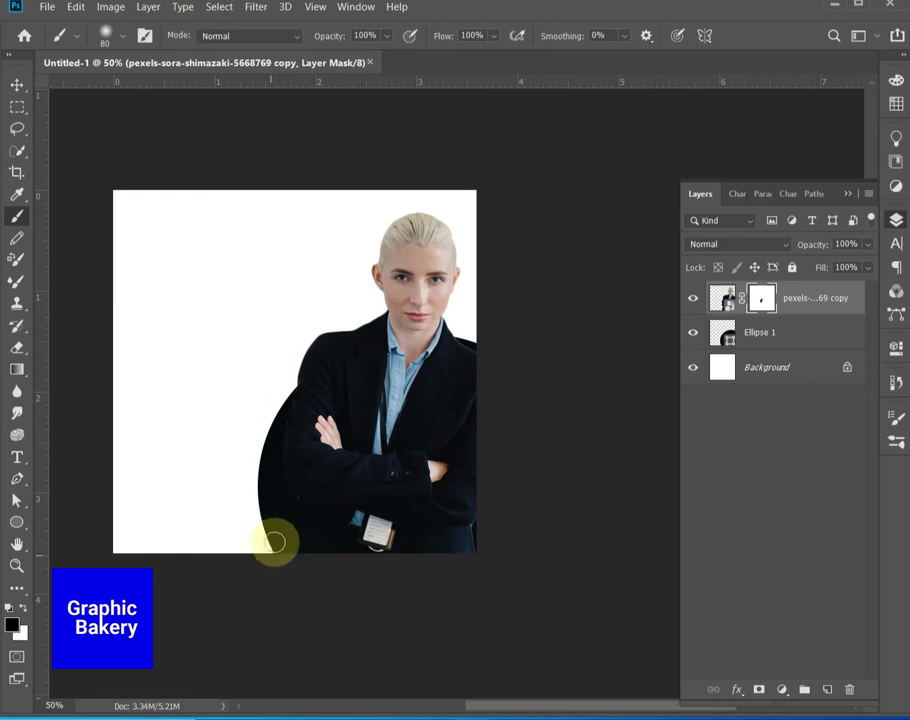
mouse_move(270, 479)
left_mouse_down()
mouse_move(285, 398)
mouse_move(261, 448)
left_mouse_up()
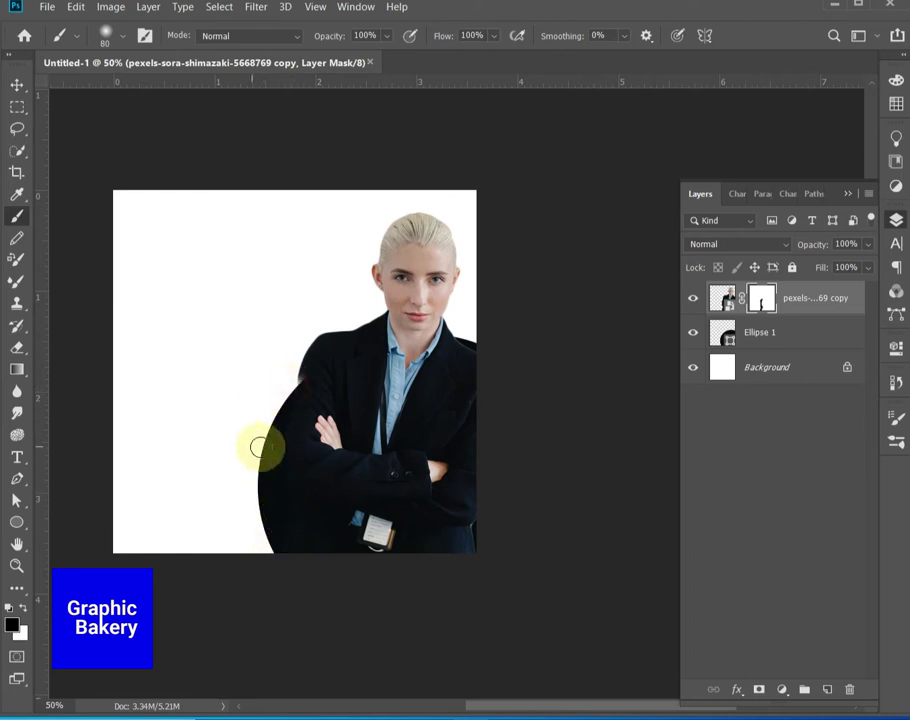
left_click(24, 90)
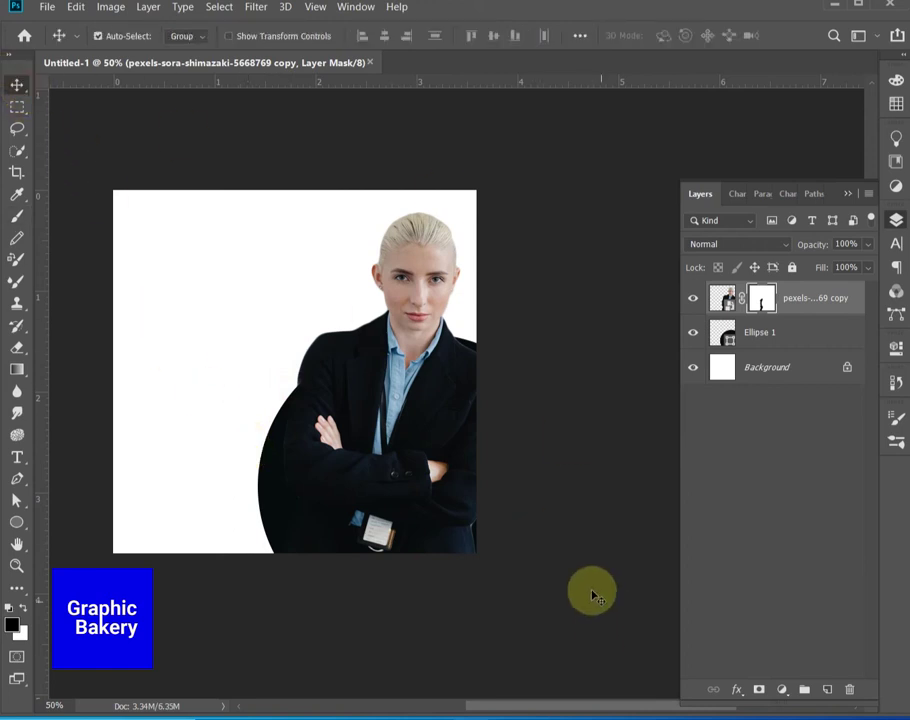
- Draw a second circle partly off the canvas's top-left corner
left_click(17, 522)
left_click_drag(71, 143, 238, 318)
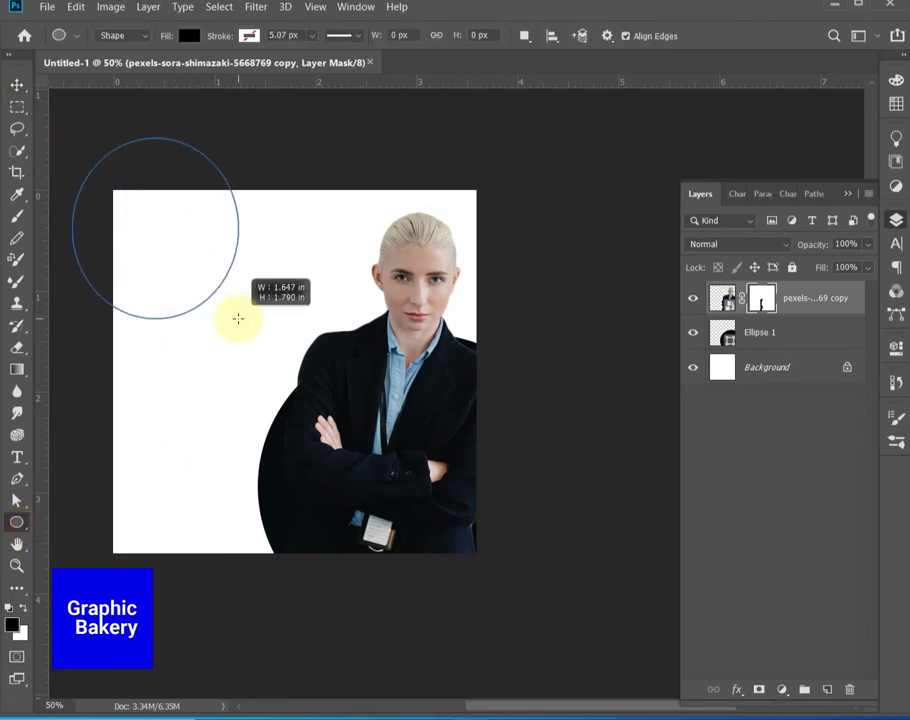
left_click(17, 84)
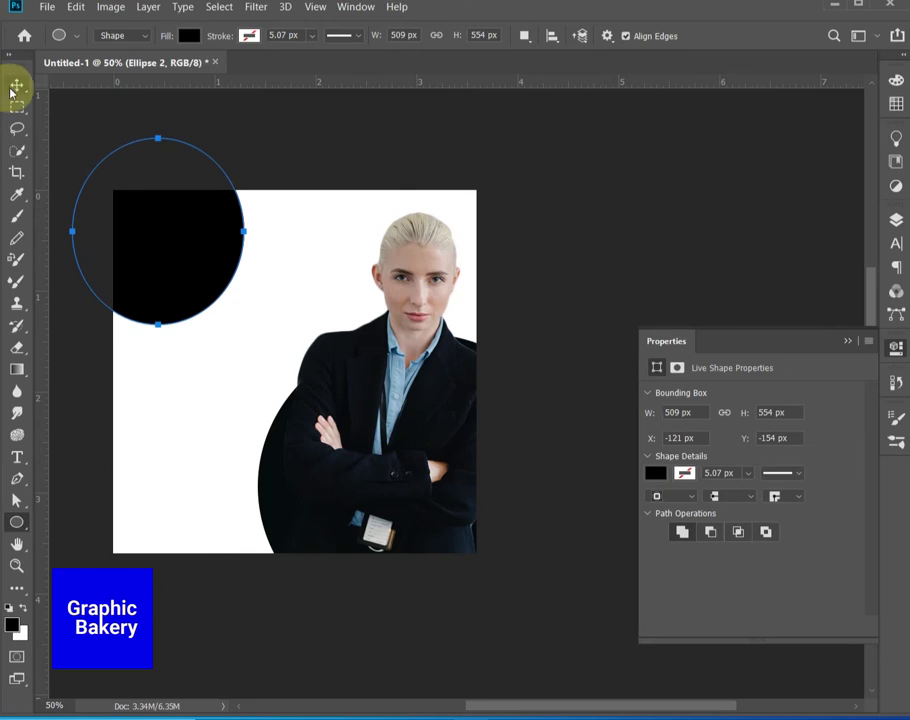
left_click_drag(174, 272, 168, 243)
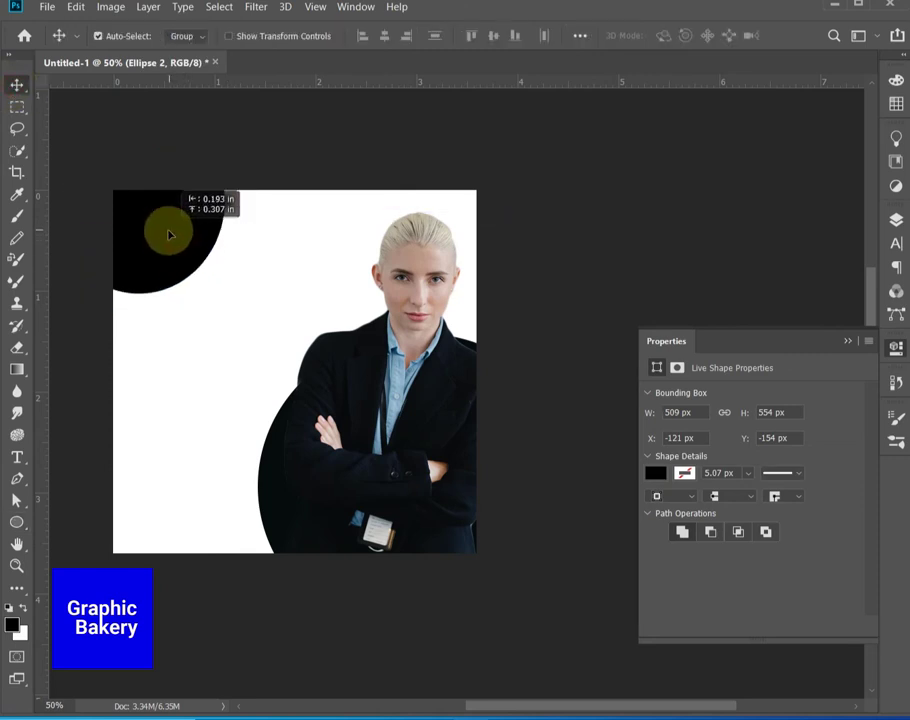
left_click_drag(168, 243, 163, 239)
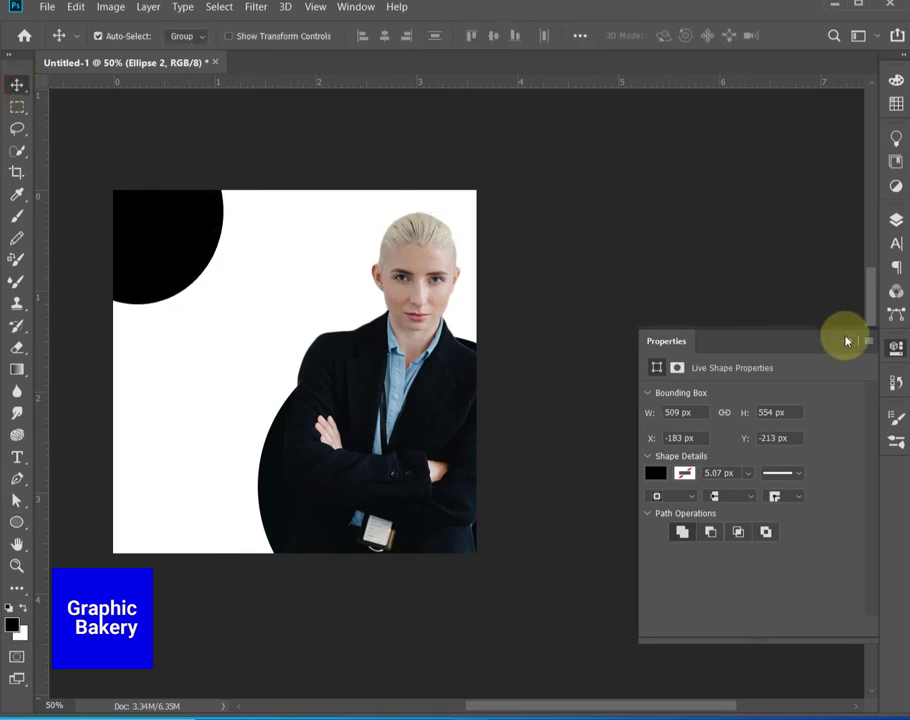
left_click(846, 341)
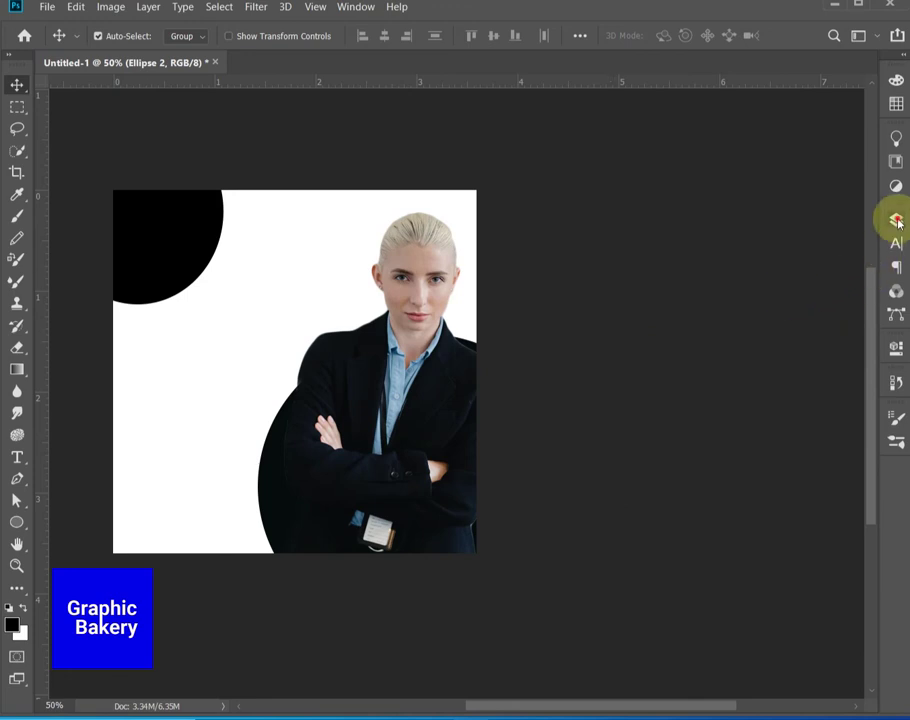
- Recolour the corner circle to the jacket's #090a0c and nudge it snugly into the corner
left_click(896, 219)
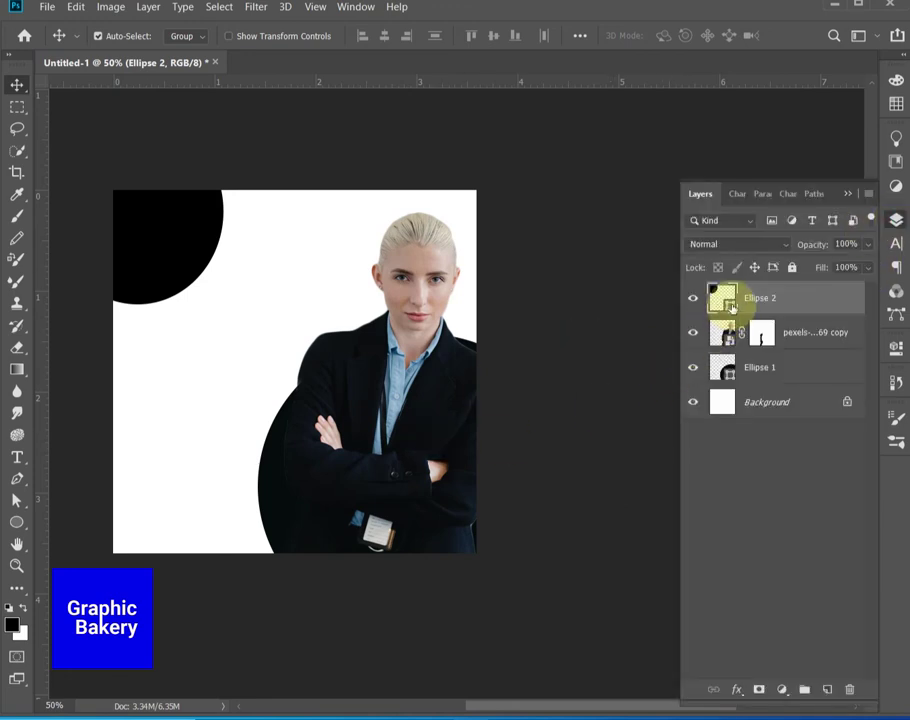
double_click(731, 305)
left_click_drag(380, 331, 674, 319)
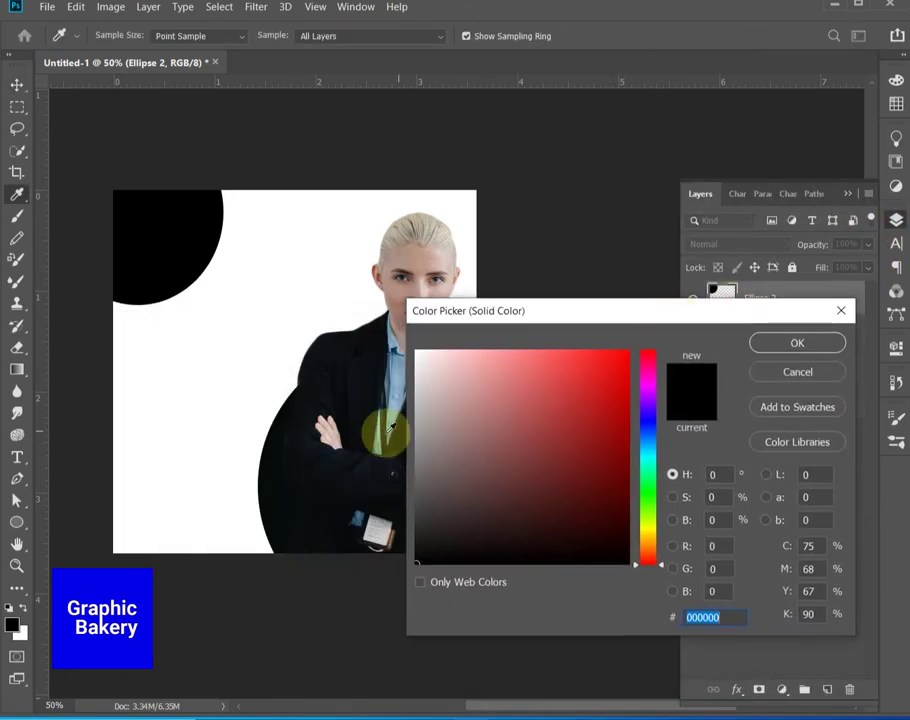
left_click(358, 437)
left_click(791, 345)
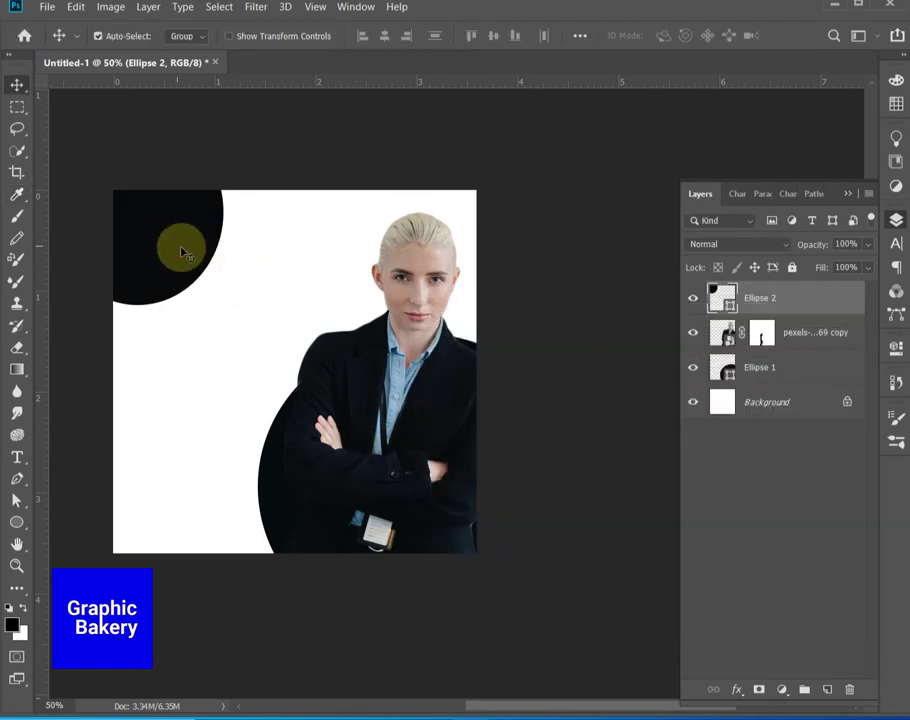
left_click_drag(182, 253, 175, 237)
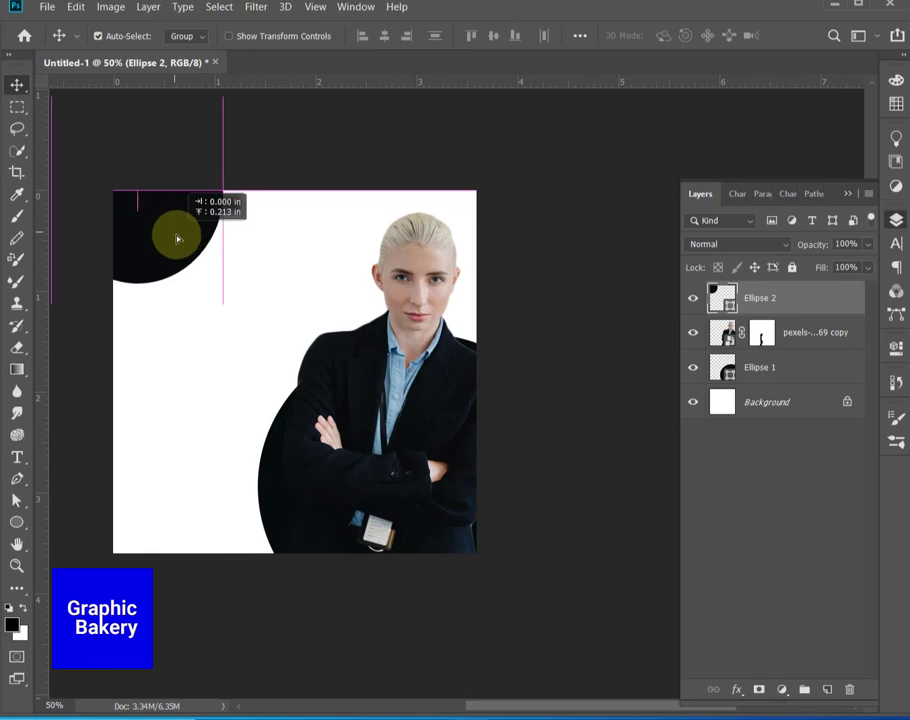
left_click_drag(175, 237, 180, 239)
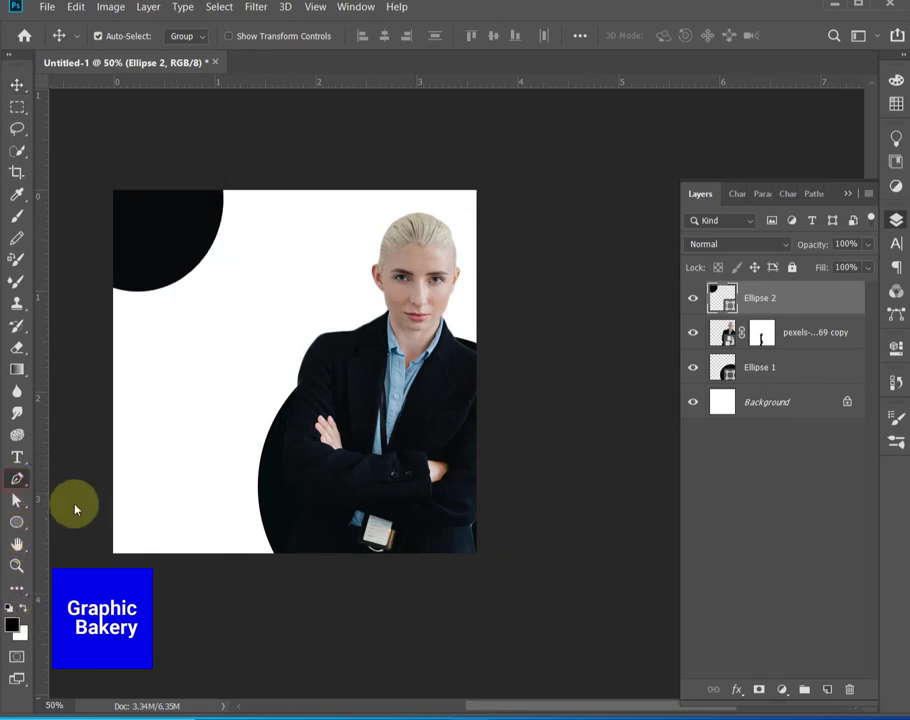
left_click(114, 36)
- Draw a closed wavy Pen shape across the poster bottom and raise it about 20 px
left_click(118, 50)
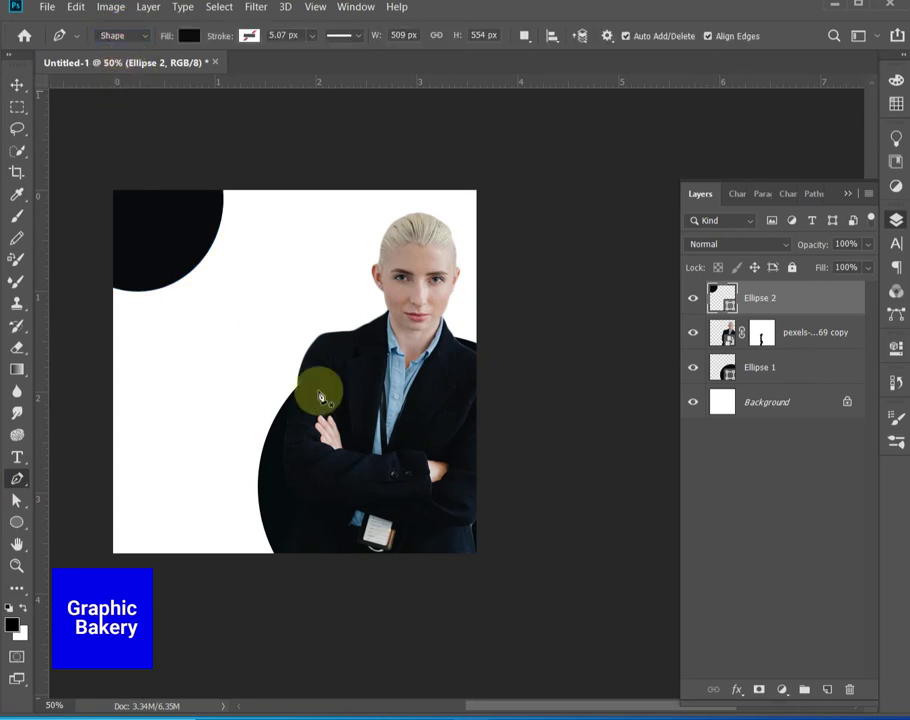
left_click(95, 478)
mouse_move(199, 504)
left_mouse_down()
mouse_move(224, 487)
mouse_move(284, 478)
left_mouse_up()
mouse_move(377, 519)
left_mouse_down()
mouse_move(512, 490)
mouse_move(549, 493)
left_mouse_up()
left_click(558, 607)
left_click(416, 656)
left_click(220, 643)
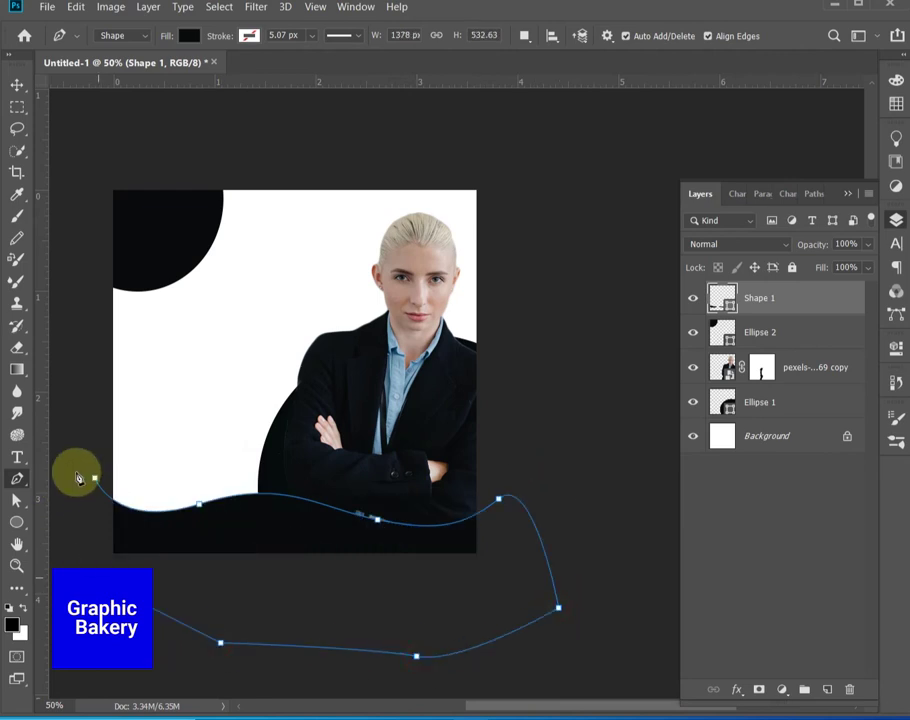
left_click_drag(95, 478, 96, 535)
left_click(20, 85)
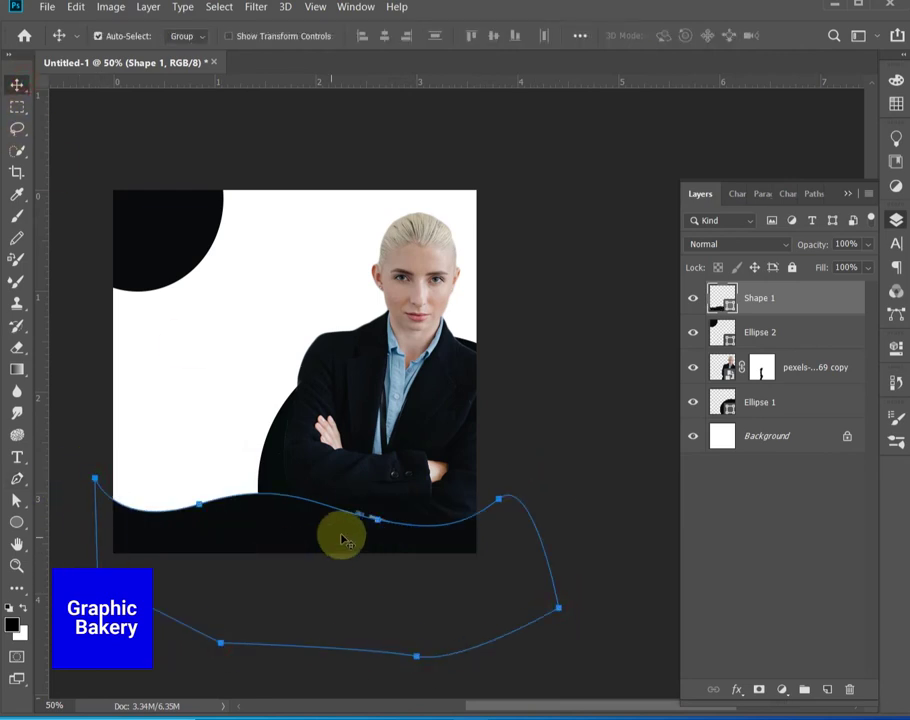
left_click_drag(341, 530, 341, 510)
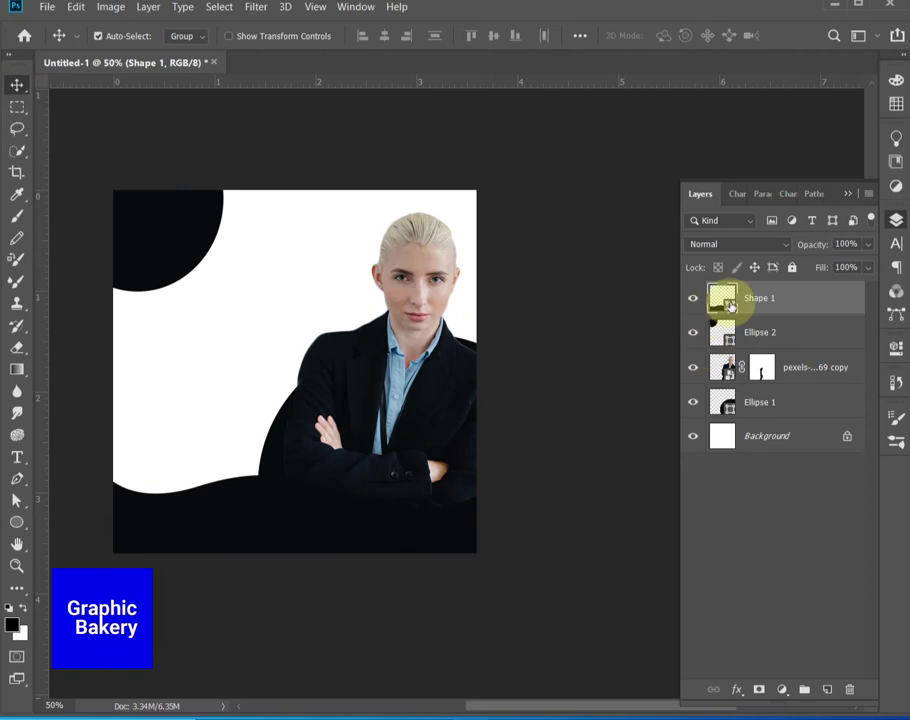
double_click(728, 300)
- Colour the wave sky blue #58afff and set its layer opacity to 74%
left_click_drag(538, 309, 587, 309)
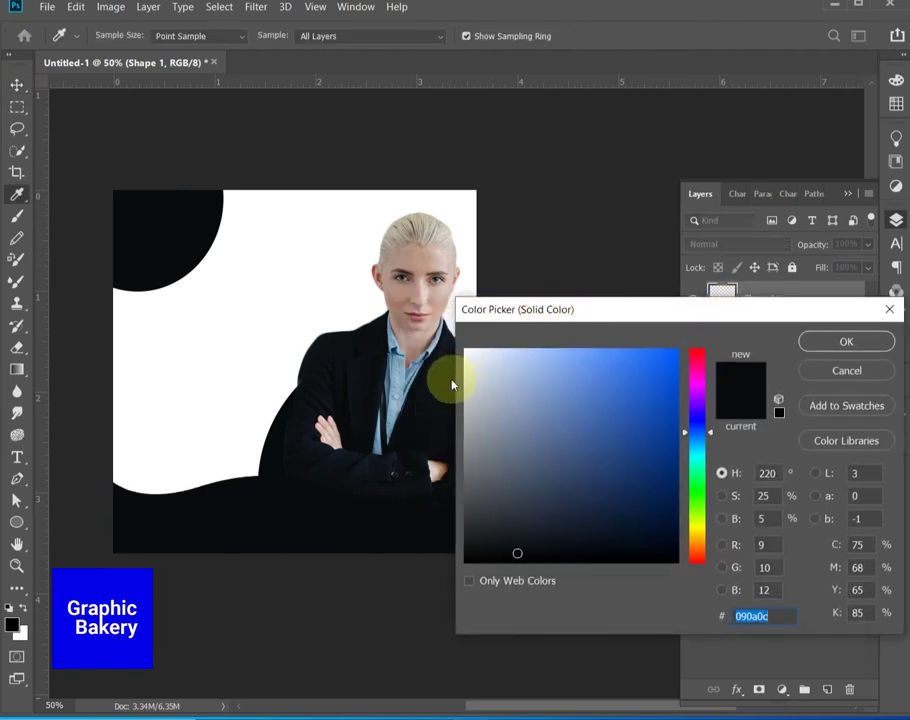
left_click(398, 379)
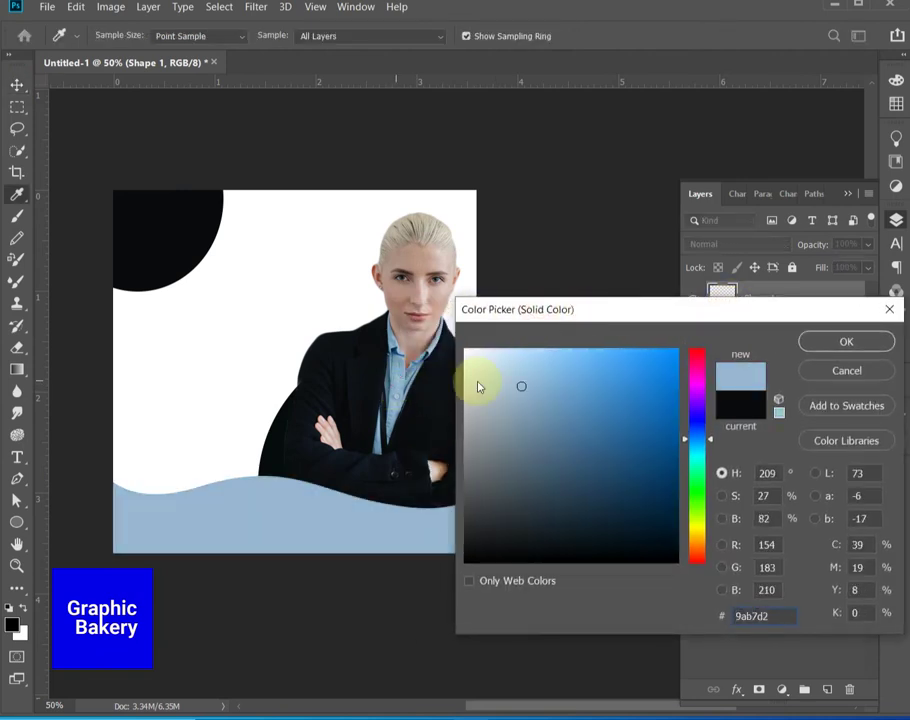
left_click_drag(592, 365, 604, 345)
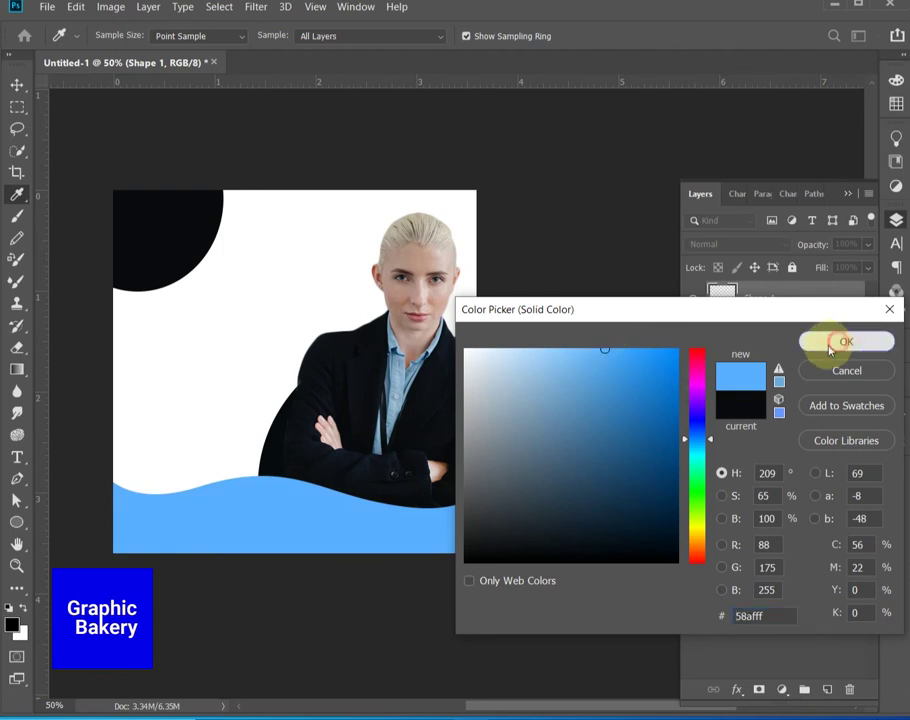
left_click(830, 346)
left_click_drag(828, 264, 838, 266)
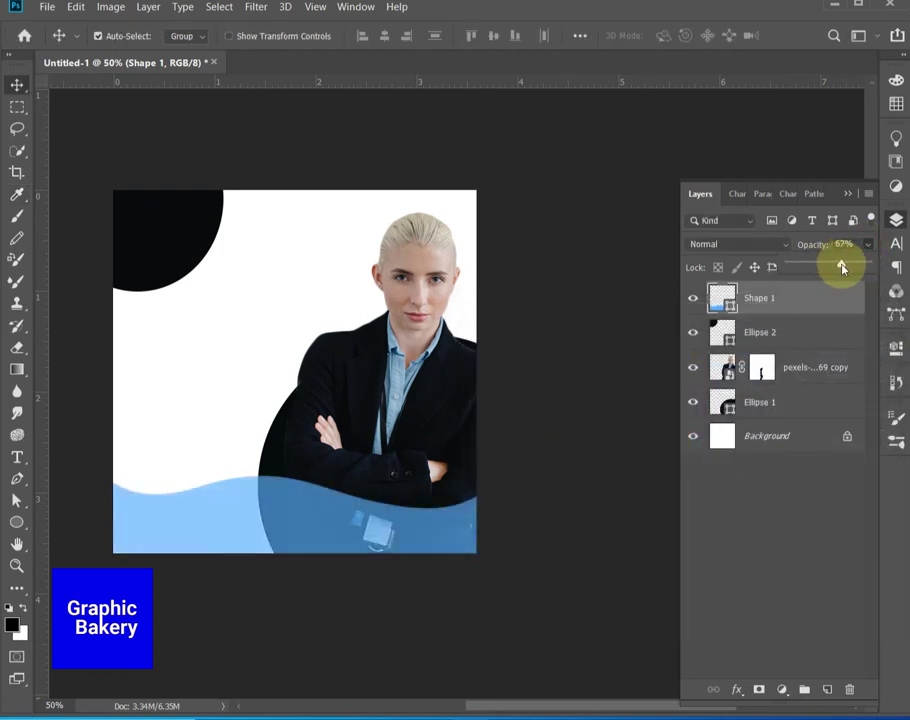
left_click_drag(848, 267, 849, 267)
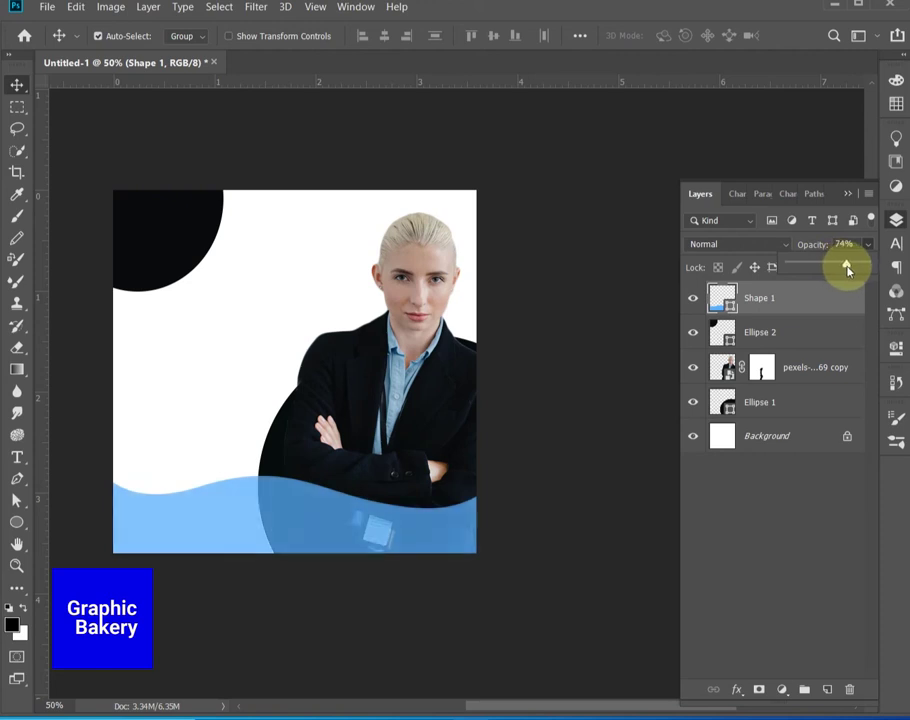
- Duplicate the wave layer and shift the copy slightly upward
left_click(356, 551)
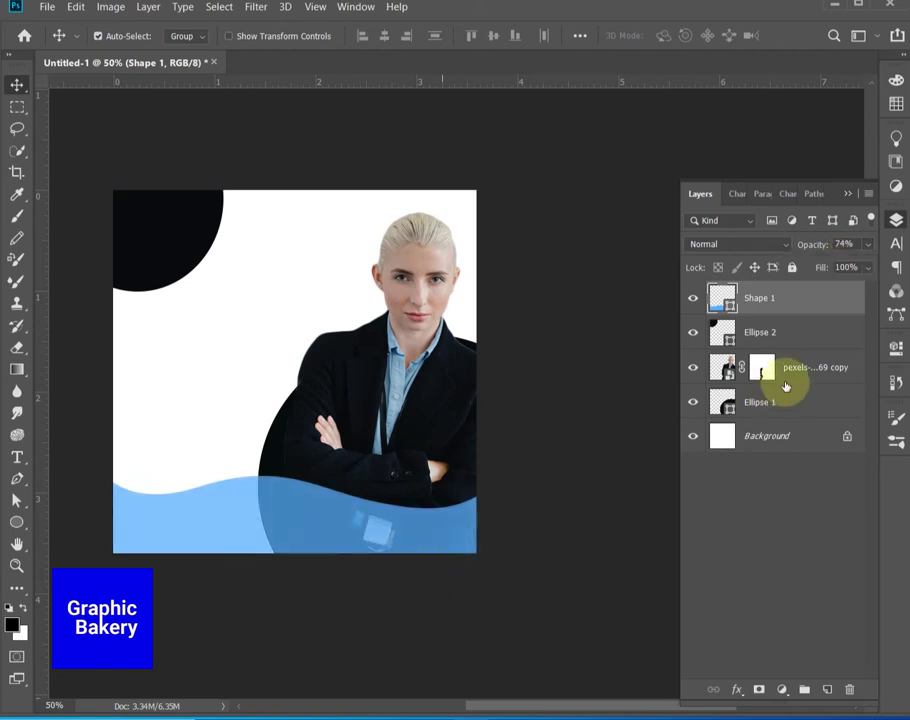
left_click_drag(796, 300, 827, 686)
left_click_drag(342, 537, 341, 518)
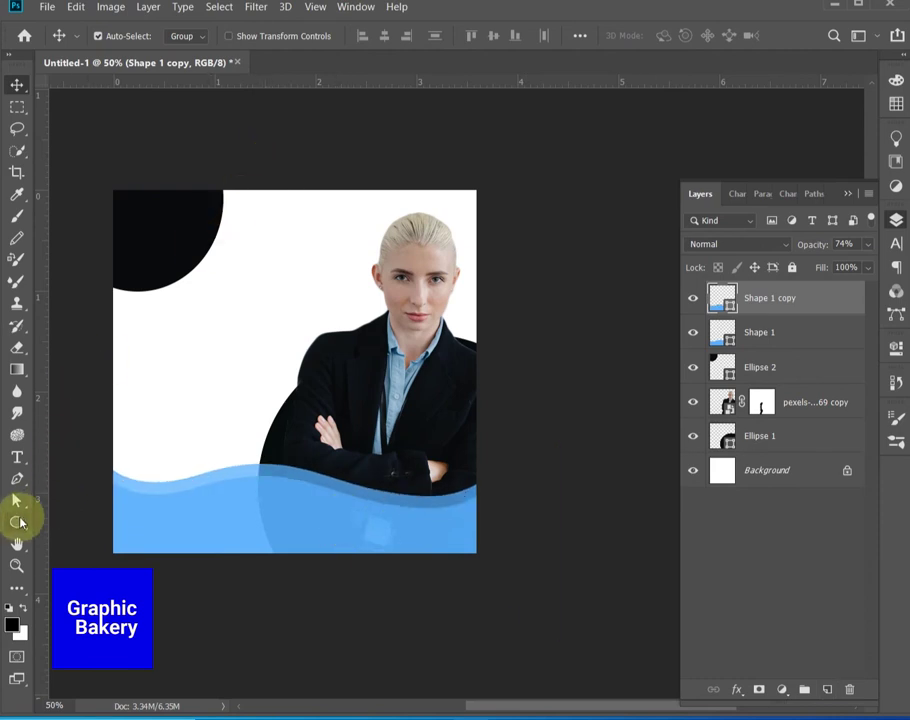
- Give the wave copy no fill and a black dashed stroke
left_click(16, 521)
left_click(189, 36)
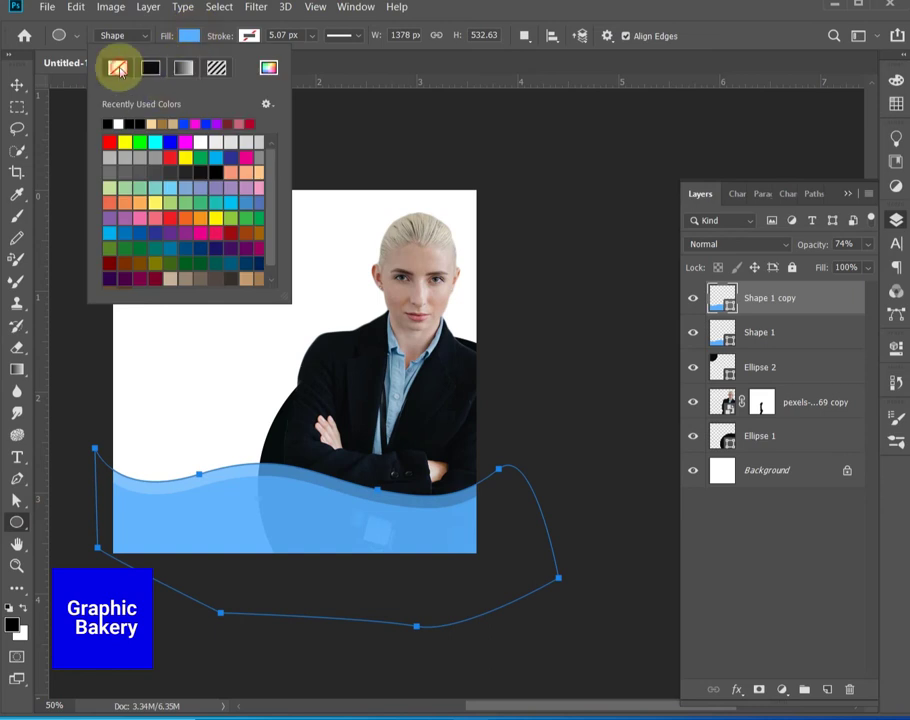
left_click(118, 70)
left_click(249, 36)
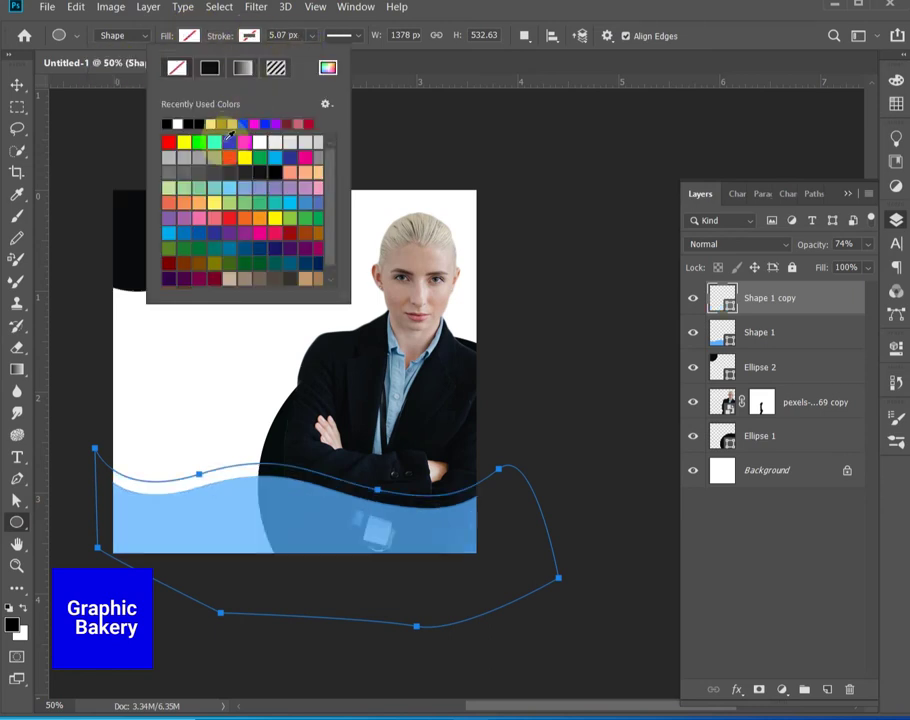
left_click(172, 123)
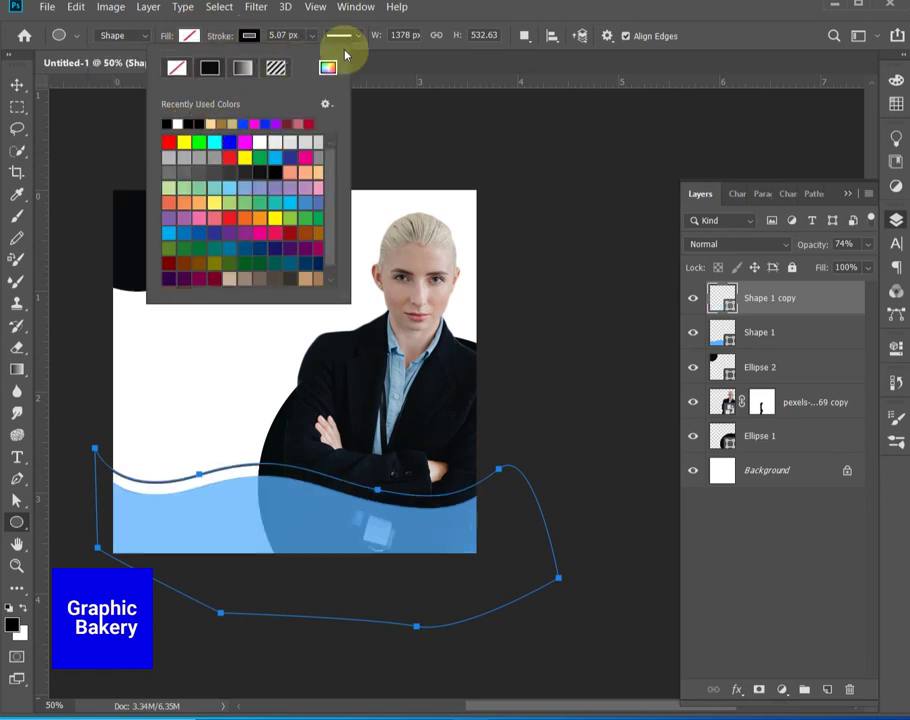
left_click(355, 36)
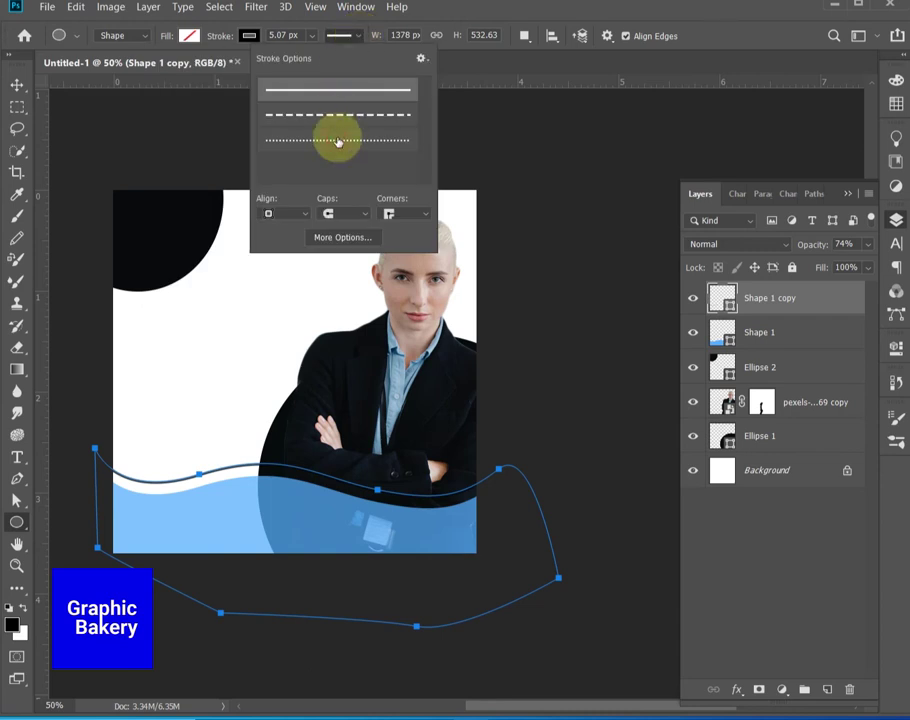
left_click(338, 141)
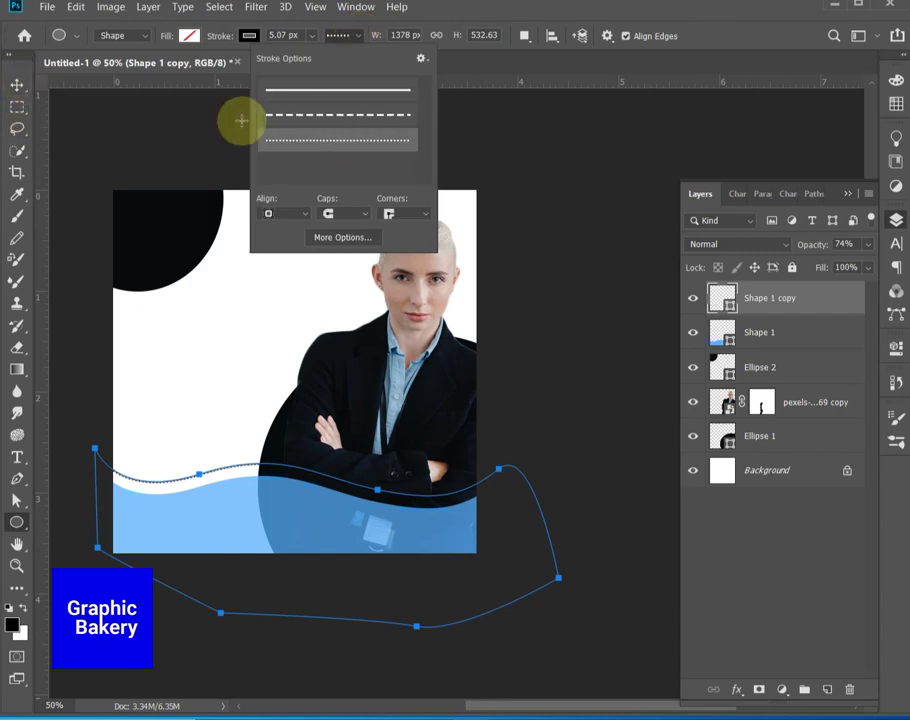
left_click(307, 114)
left_click(17, 86)
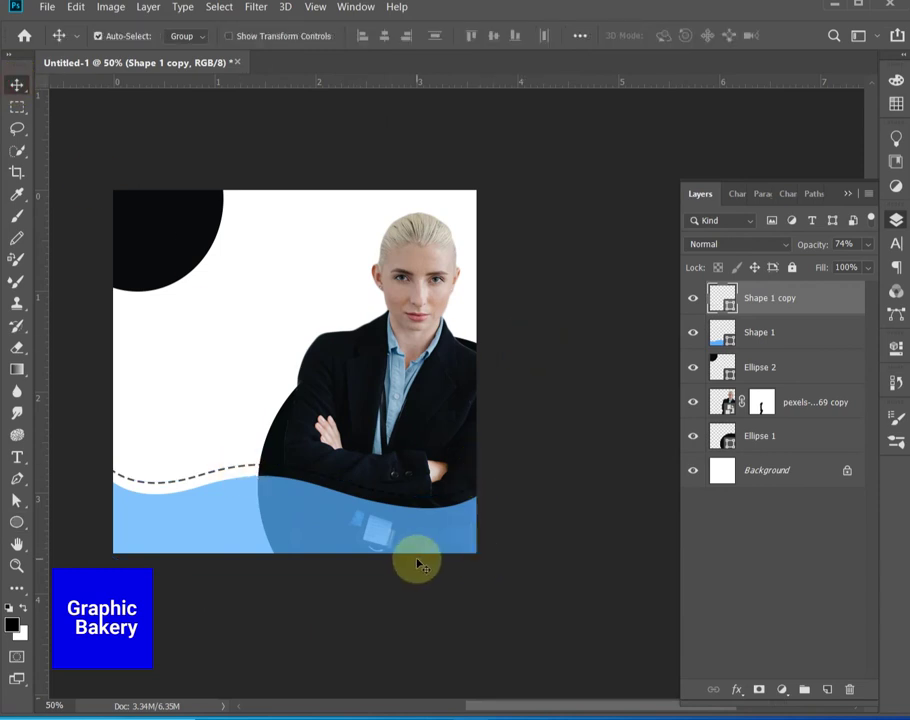
left_click(193, 246)
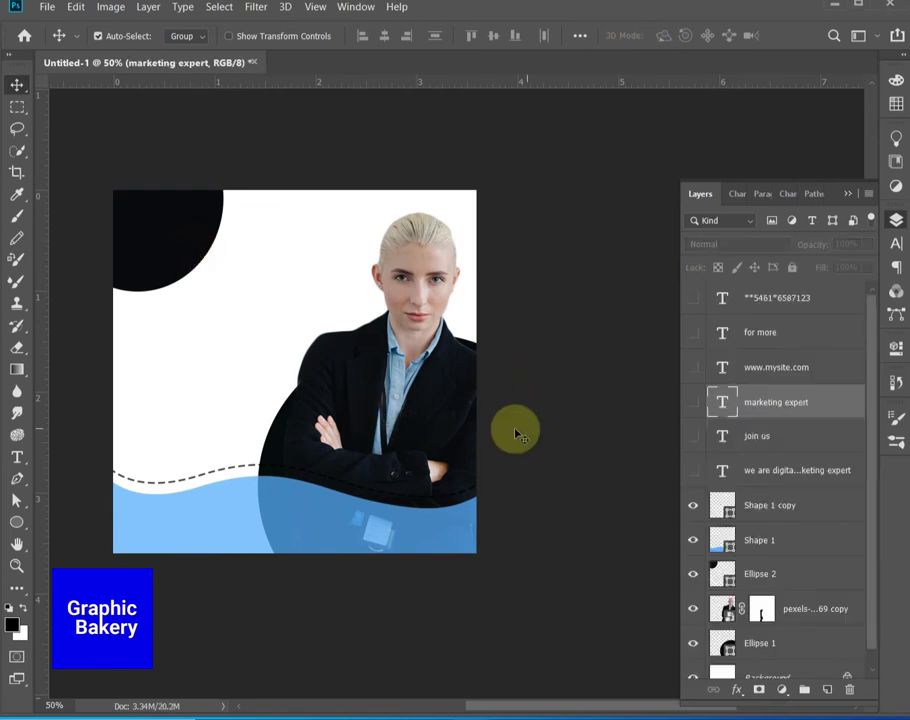
- Show the headline text layer and commit its edit
left_click(694, 471)
double_click(214, 364)
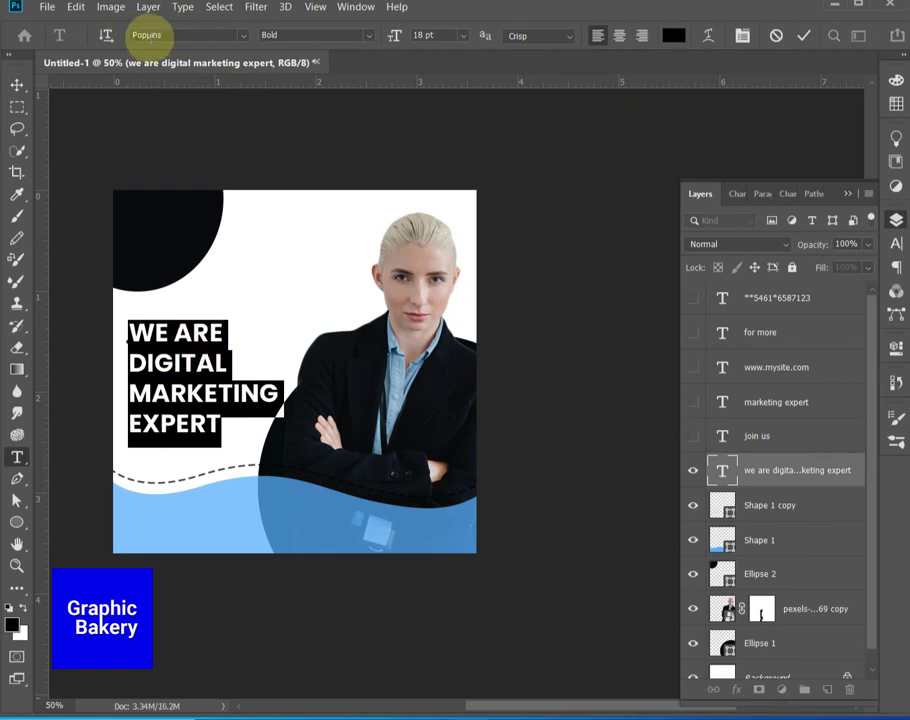
left_click(803, 35)
key("v")
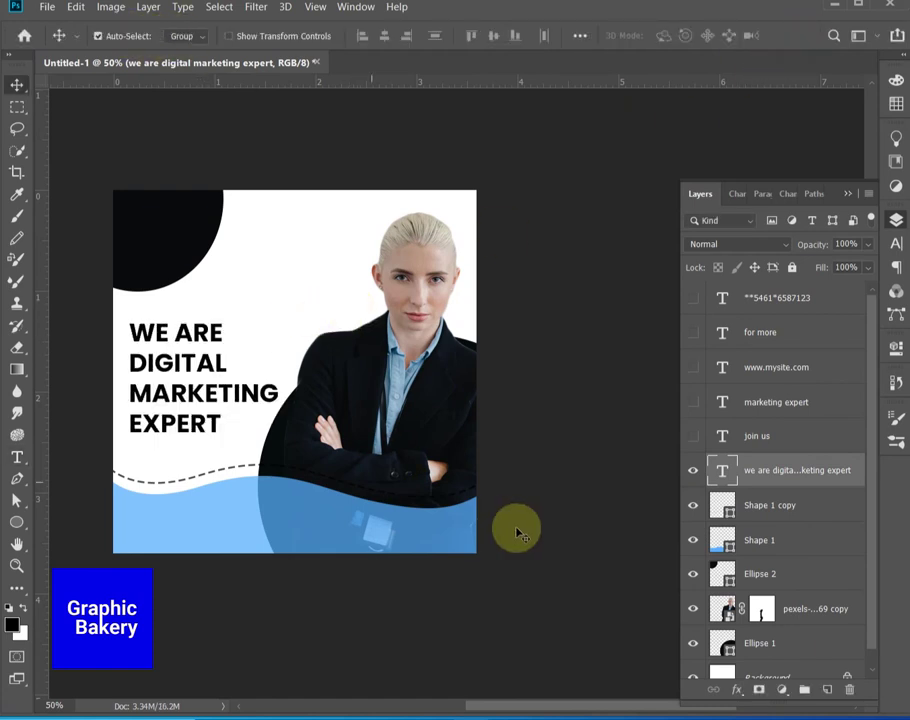
left_click(691, 403)
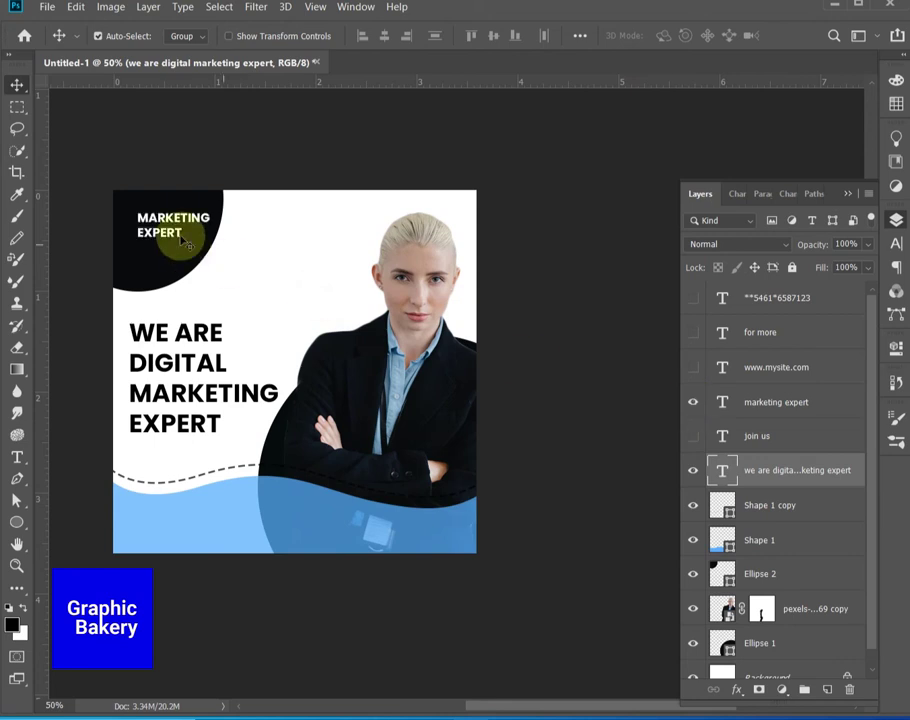
left_click(693, 368)
left_click(696, 332)
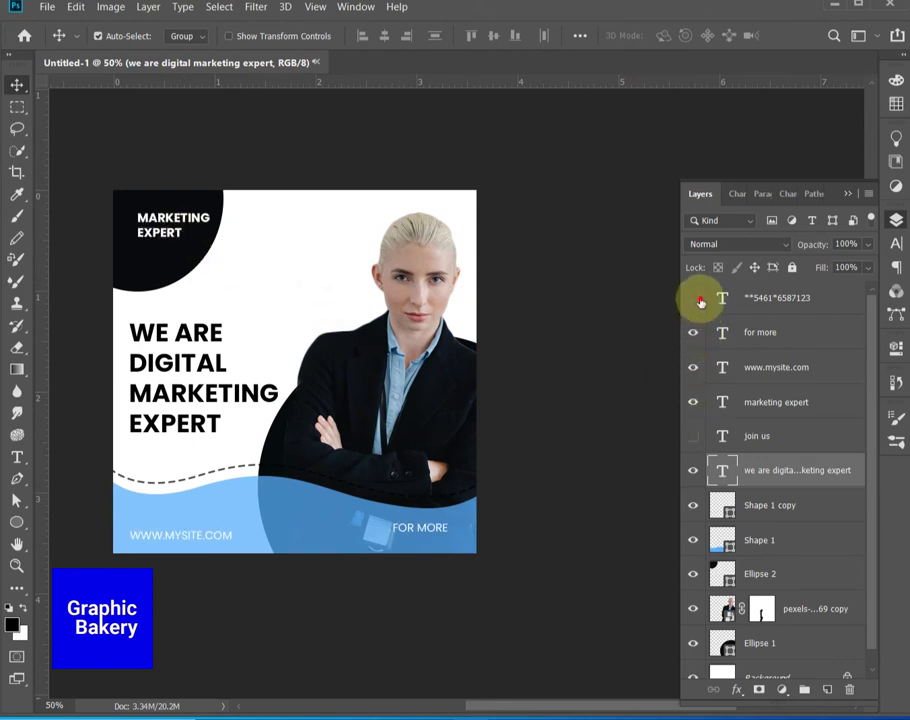
left_click(695, 298)
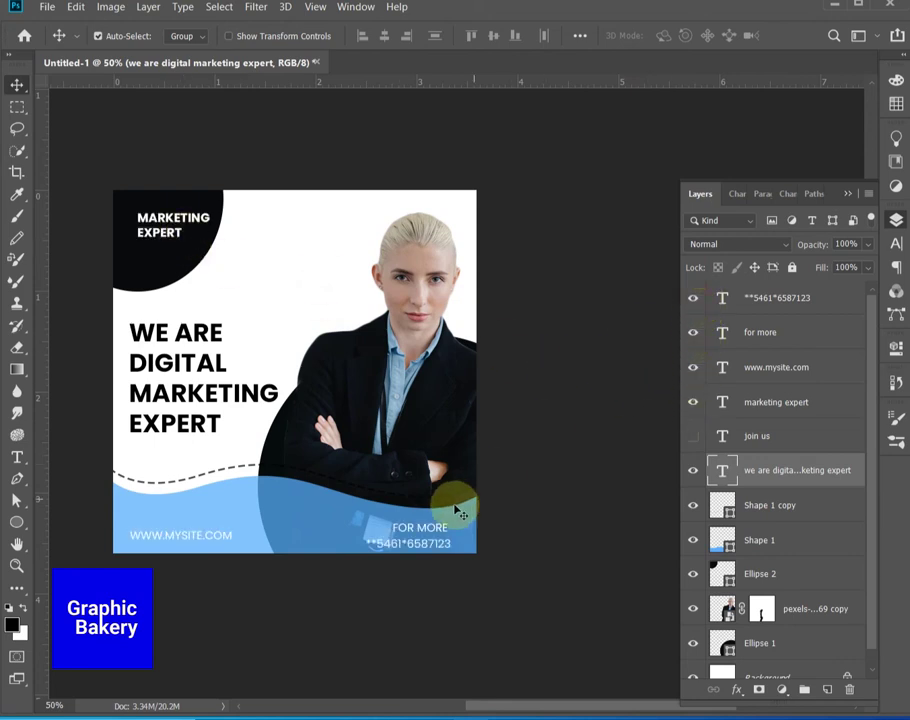
left_click(691, 437)
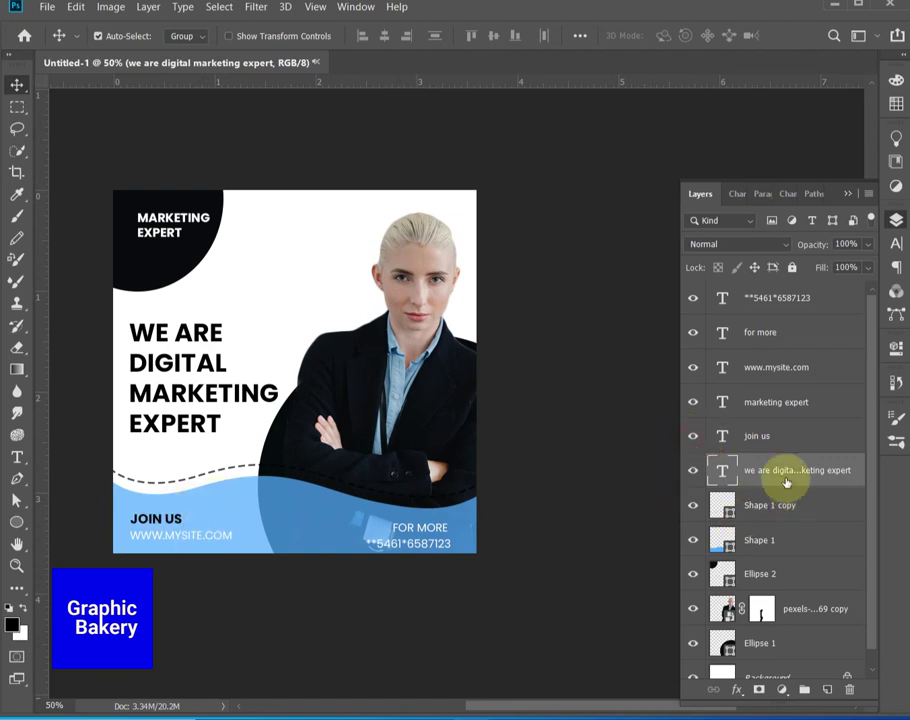
left_click(16, 522)
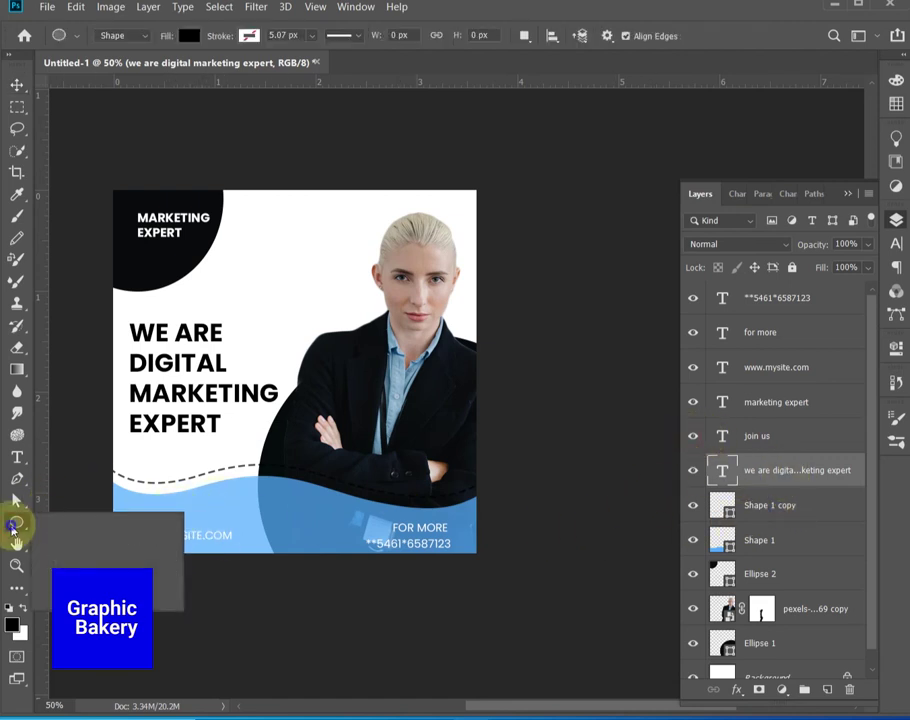
- Draw a white-filled rectangle around the JOIN US text to form a white label
left_click(64, 521)
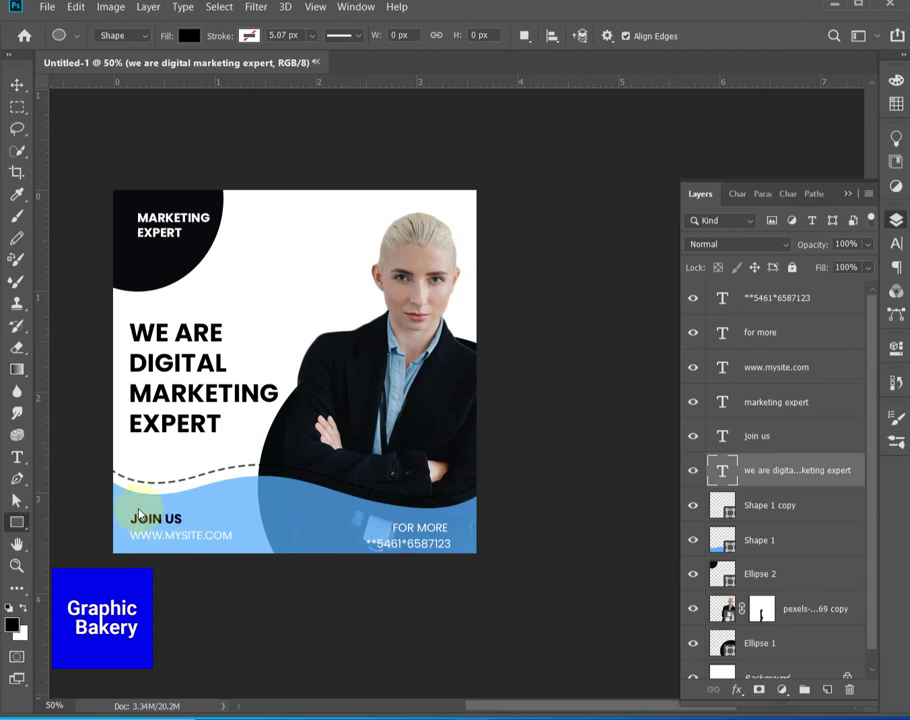
left_click(189, 35)
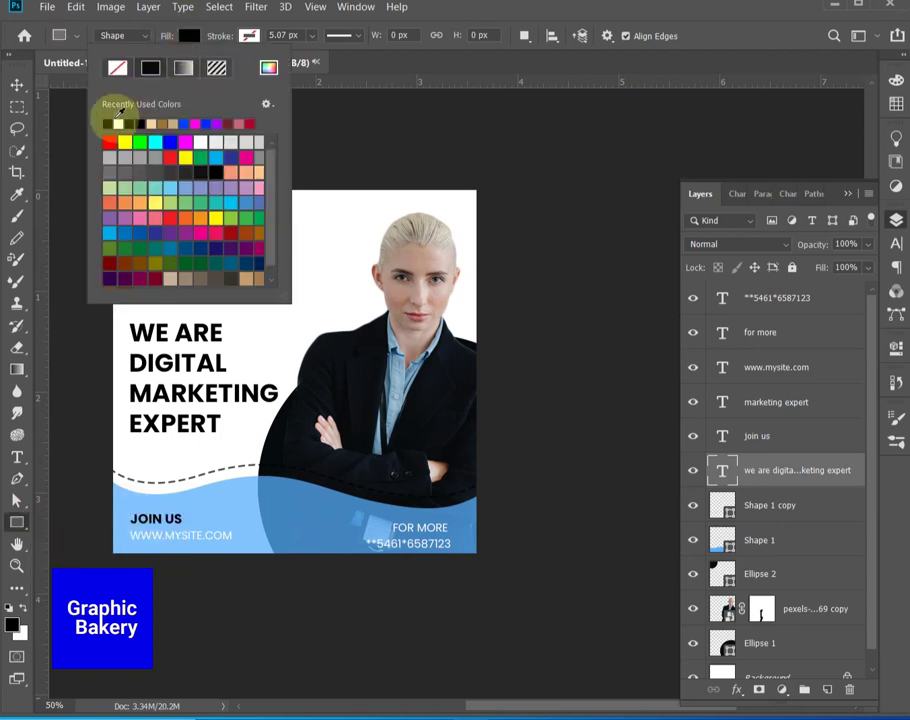
left_click(190, 35)
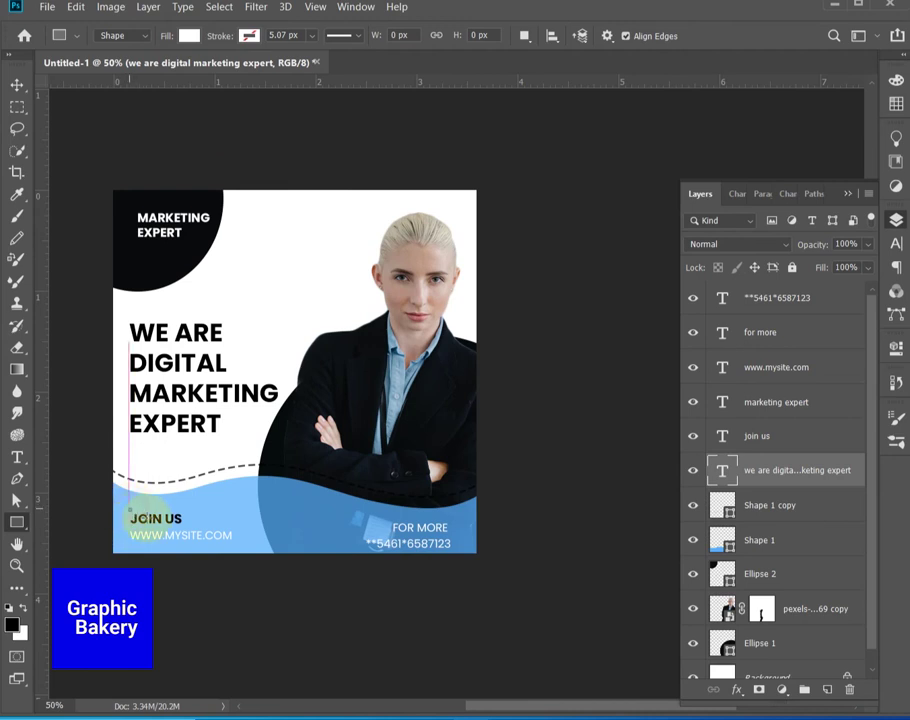
left_click_drag(130, 511, 184, 528)
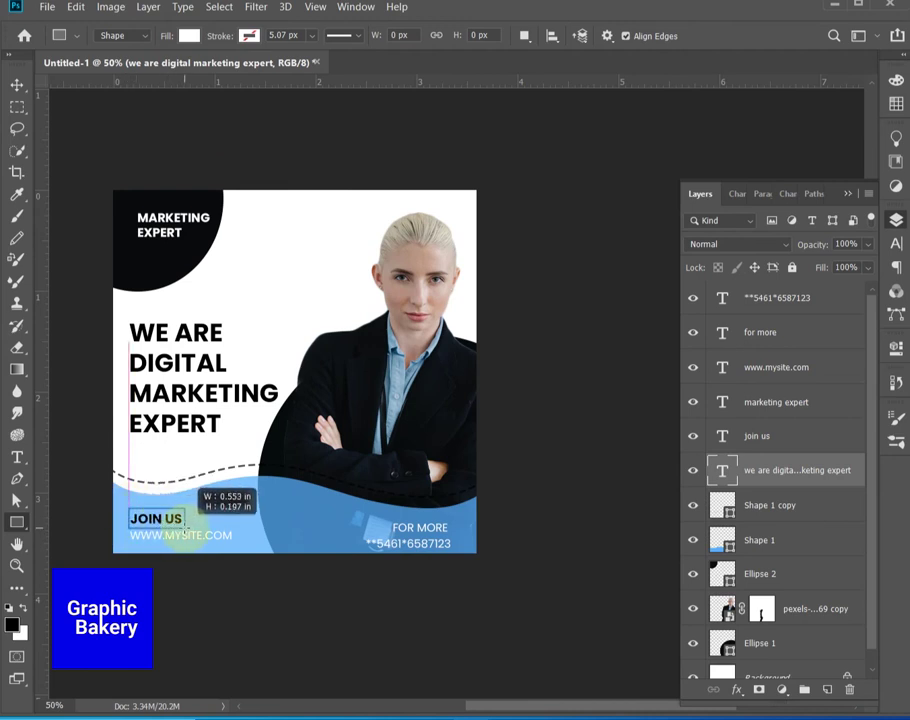
left_click_drag(184, 528, 184, 528)
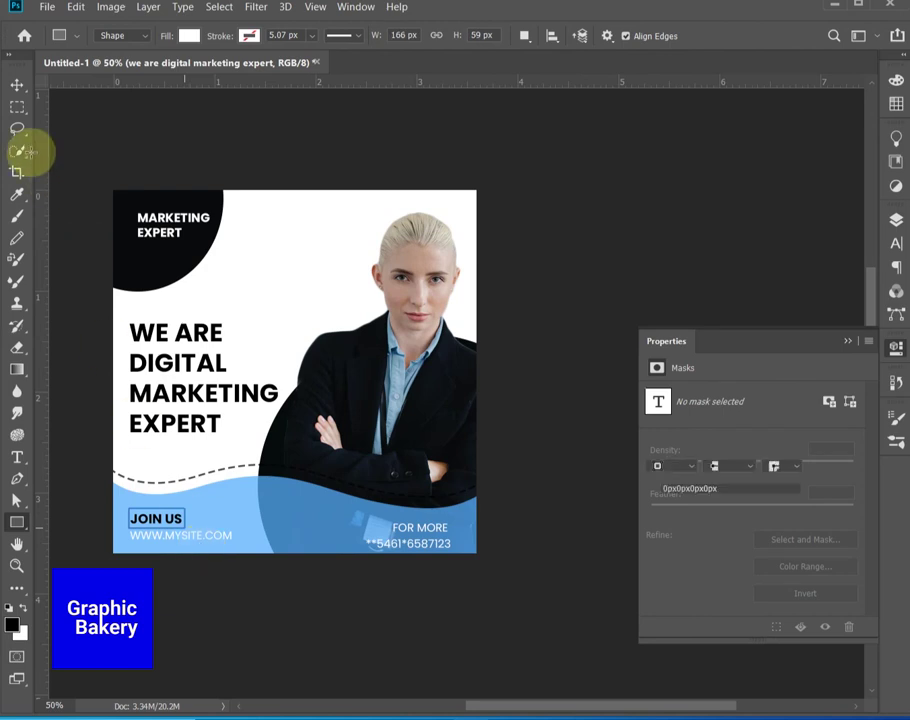
left_click(16, 85)
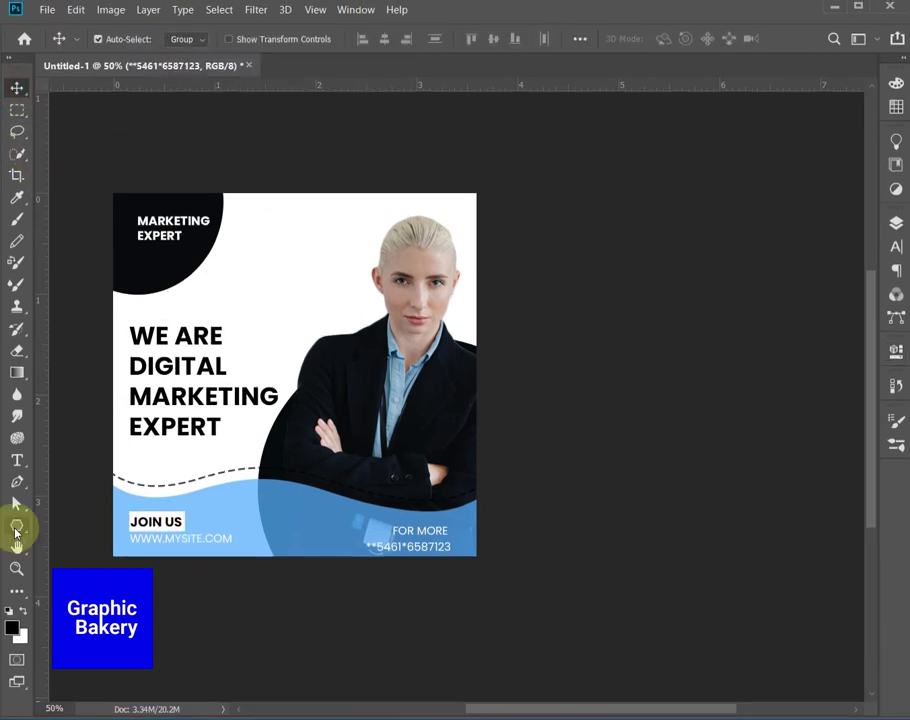
- Draw a small white square beside MARKETING EXPERT and shift the text to its right
left_click(16, 524)
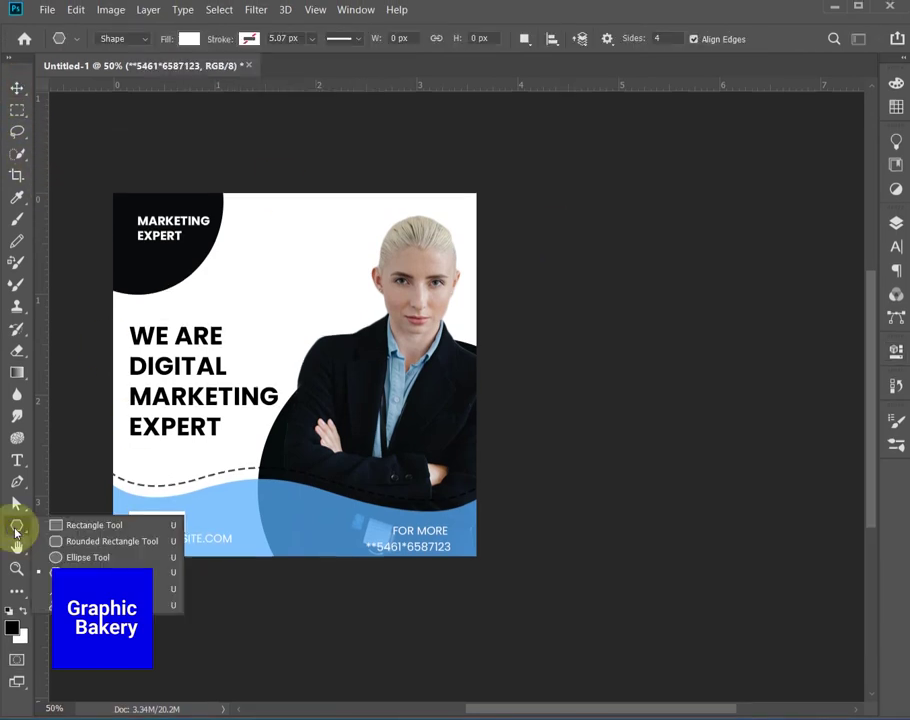
left_click(71, 527)
left_click_drag(121, 225, 138, 241)
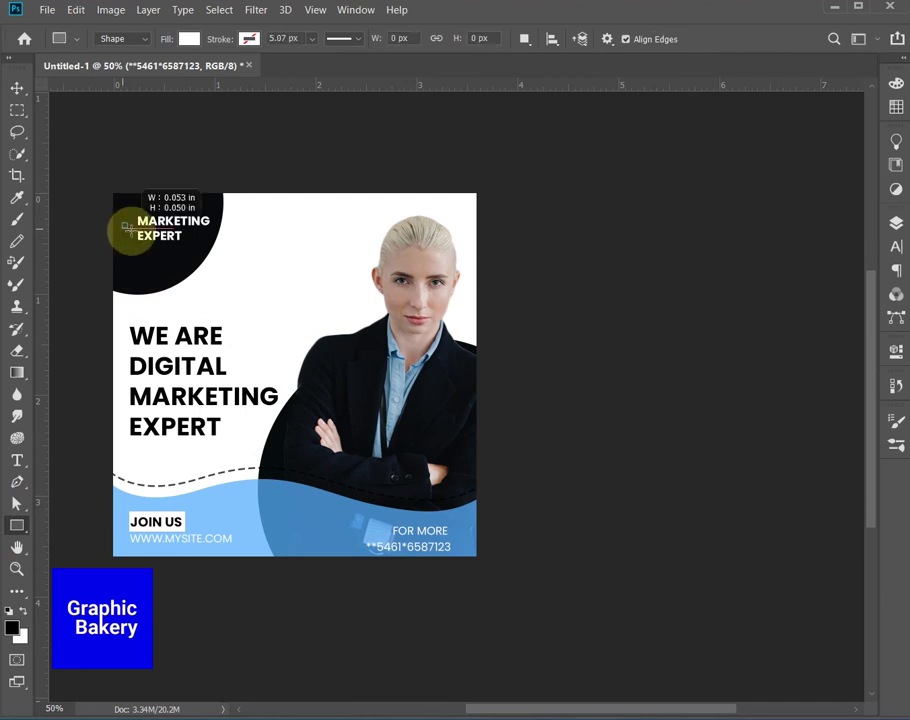
left_click(17, 88)
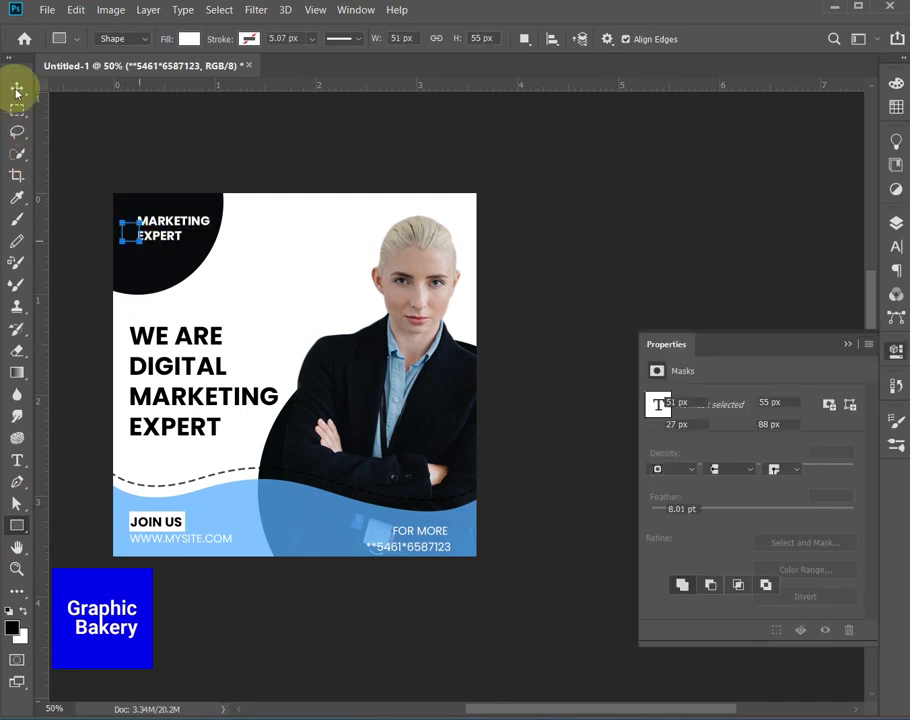
left_click_drag(129, 238, 190, 226)
- Close the Properties panel, restore the Layers list and select the Ellipse 1 layer
left_click(180, 262)
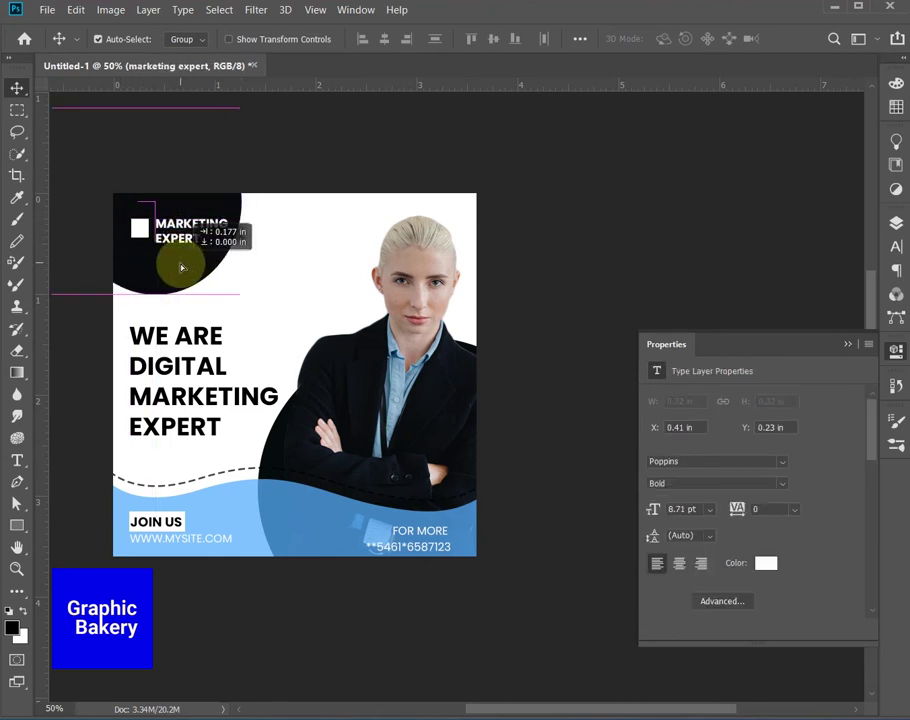
left_click(846, 346)
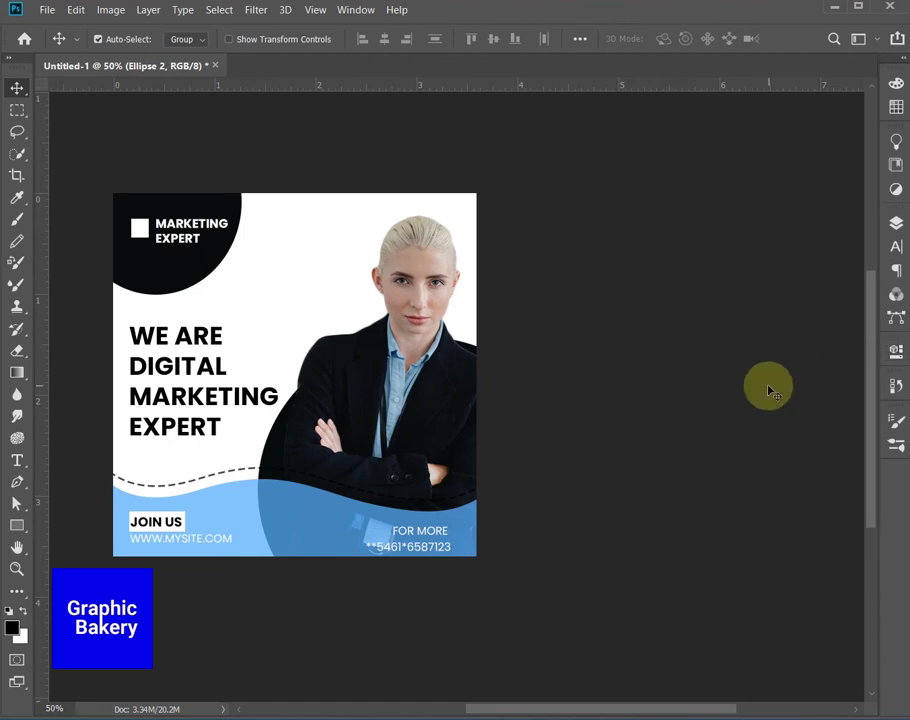
left_click(903, 226)
scroll(843, 619, "down", 3)
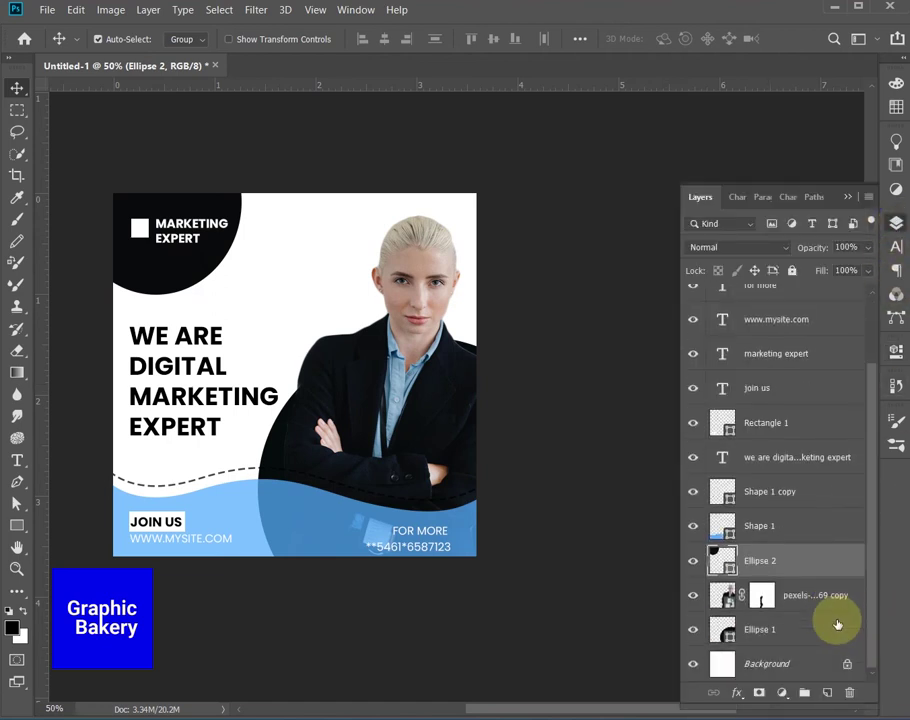
left_click(815, 600)
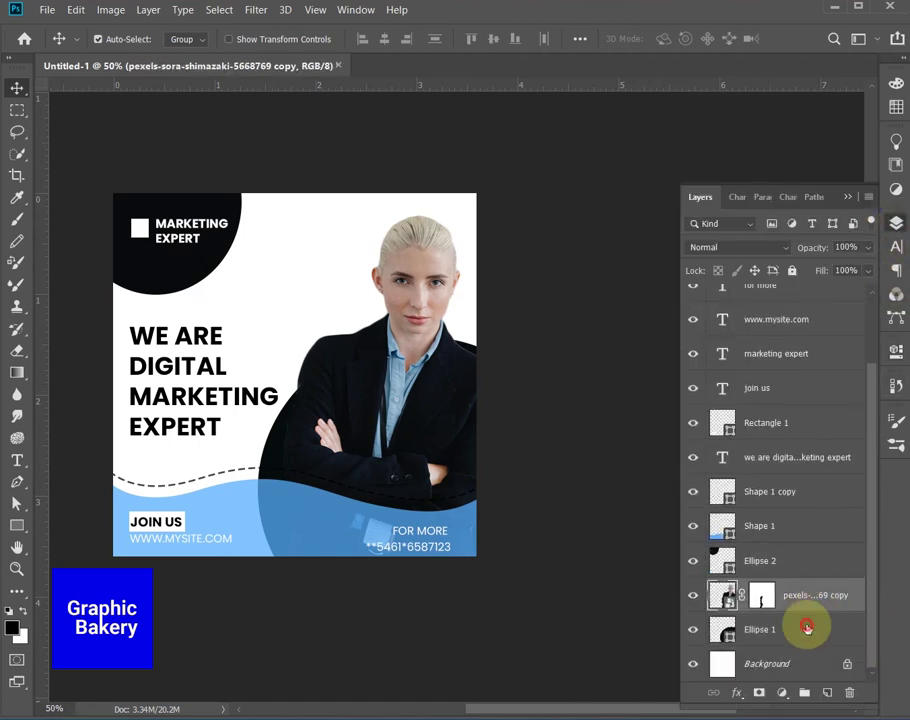
left_click(805, 629)
left_click(17, 481)
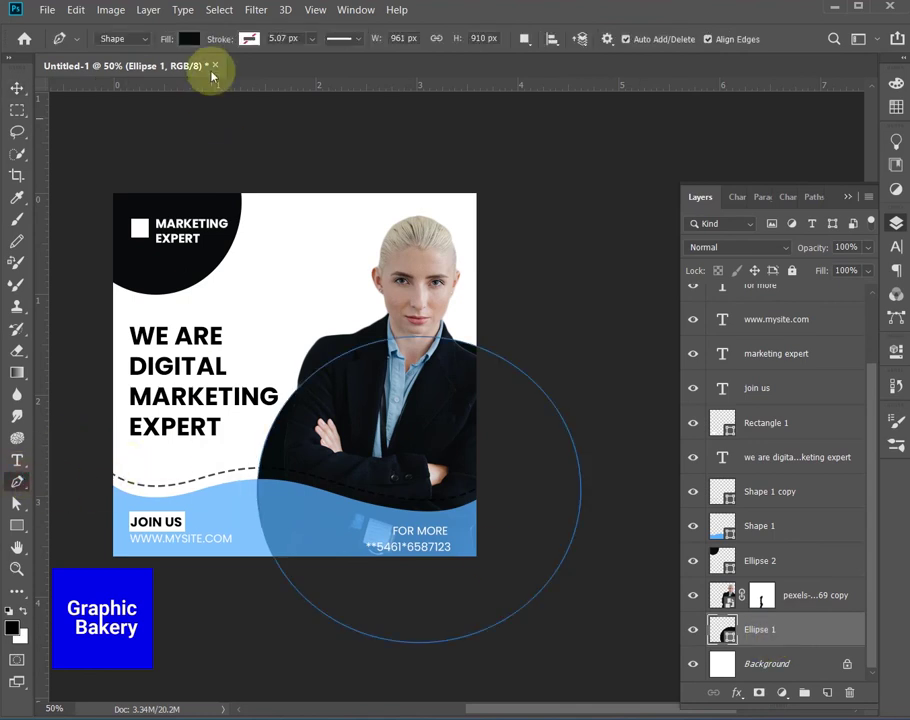
- Give the Ellipse 1 circle no fill and a dashed cyan outline
left_click(189, 39)
left_click(113, 75)
left_click(249, 39)
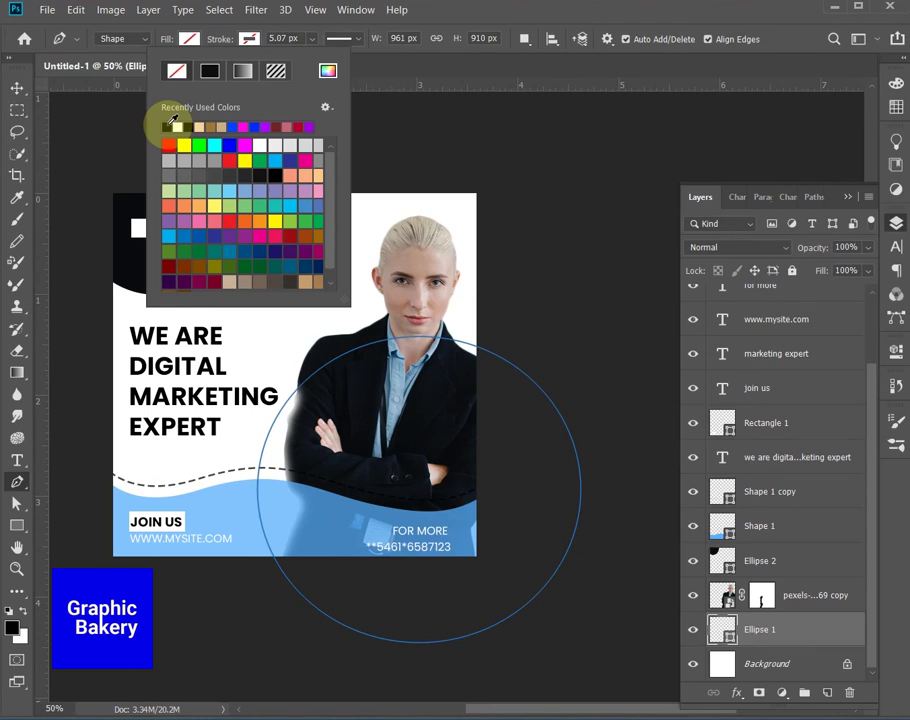
left_click(216, 143)
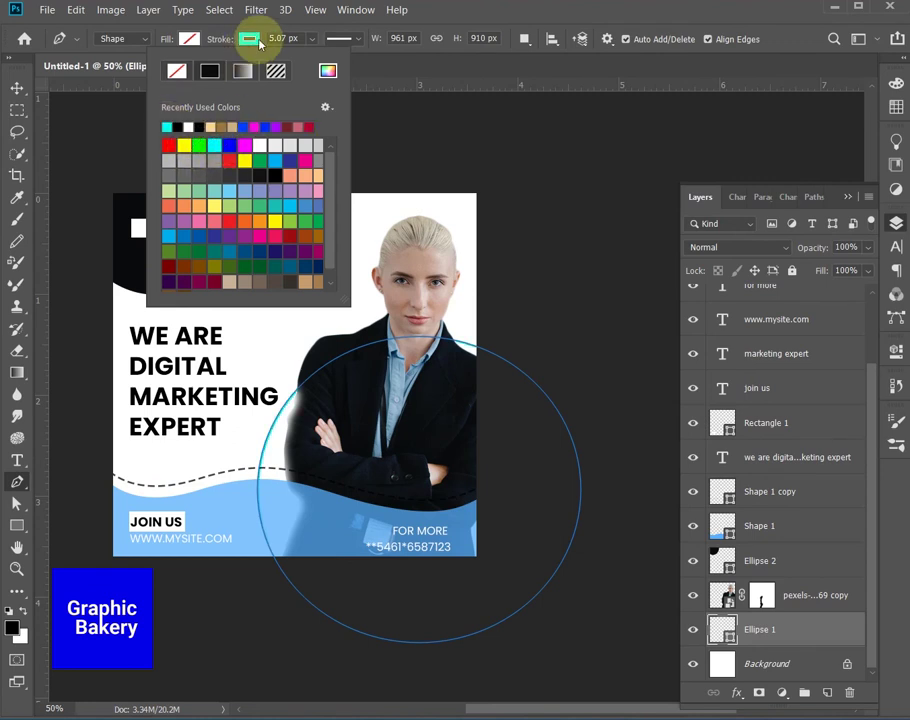
left_click(345, 39)
left_click(324, 145)
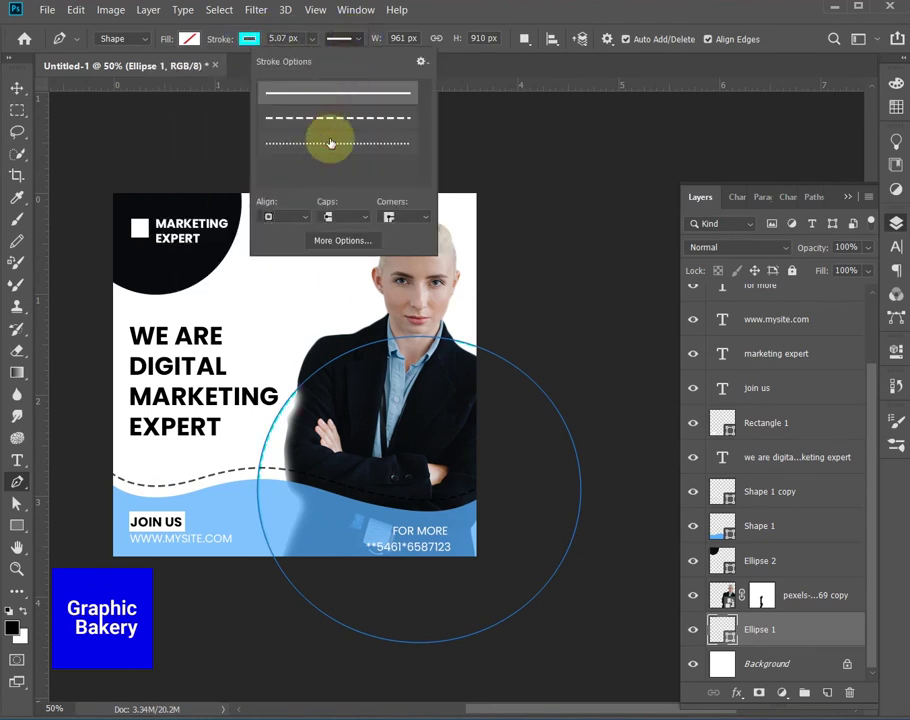
- Draw a trial curved pen path over the woman, then delete that path layer
left_click(456, 165)
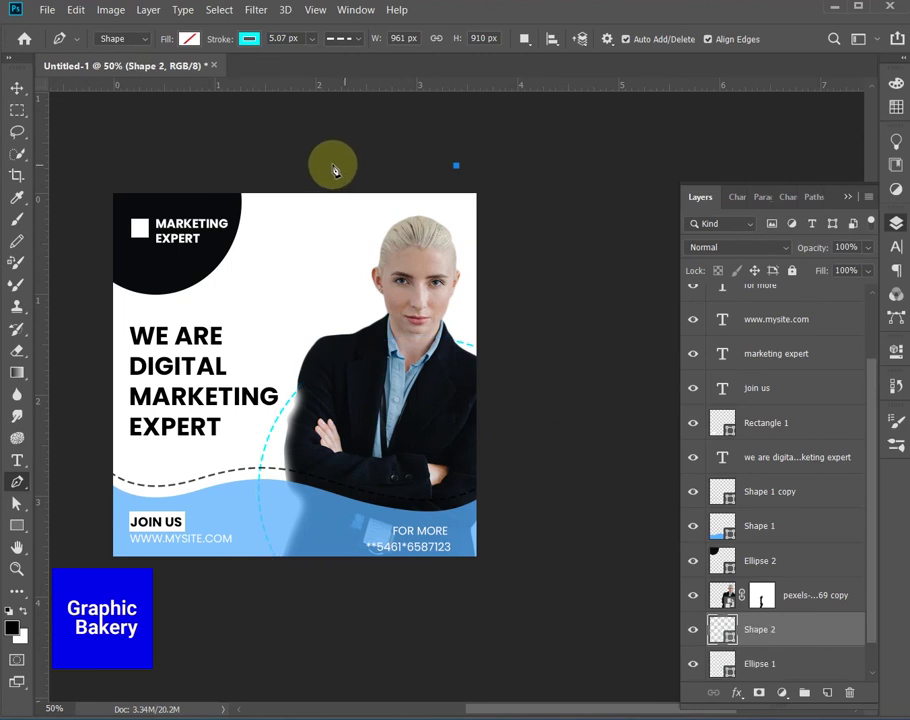
key("ctrl+z")
key("ctrl+z")
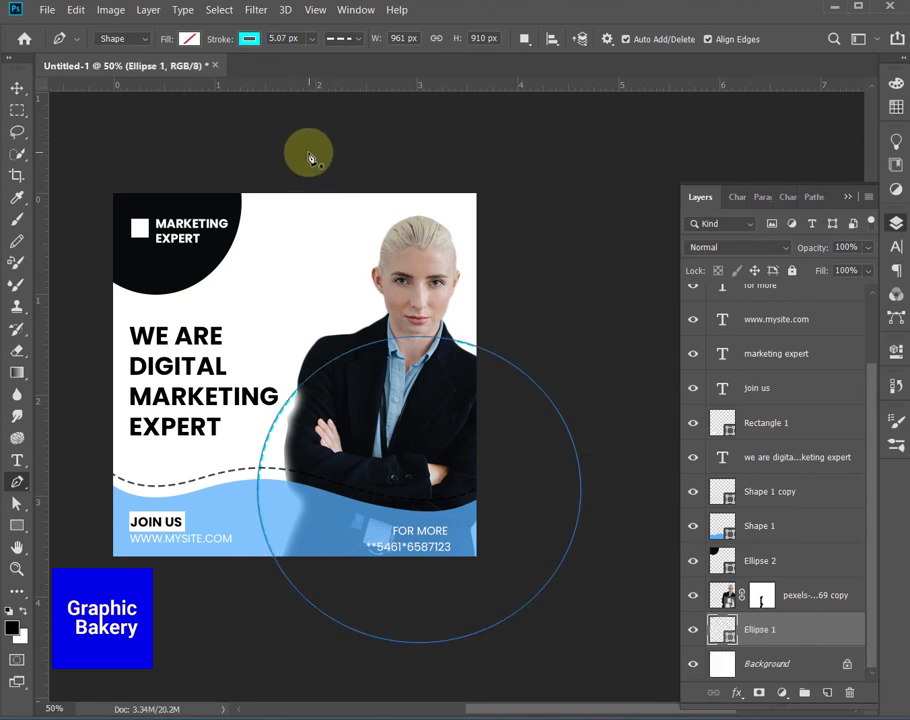
left_click(308, 153)
left_click_drag(328, 274, 387, 304)
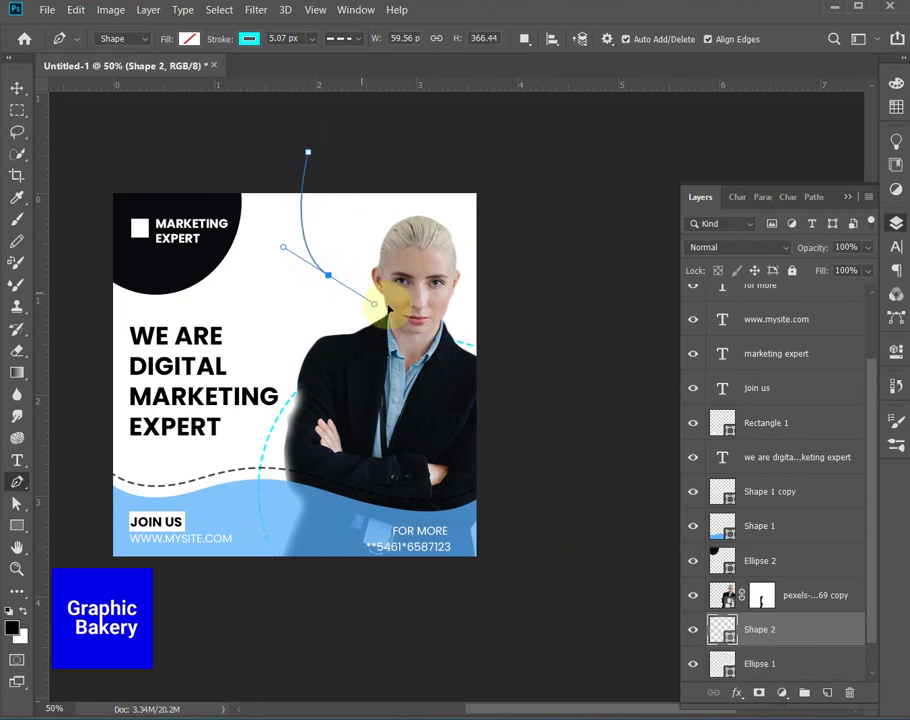
left_click_drag(477, 580, 428, 645)
scroll(548, 648, "up", 2)
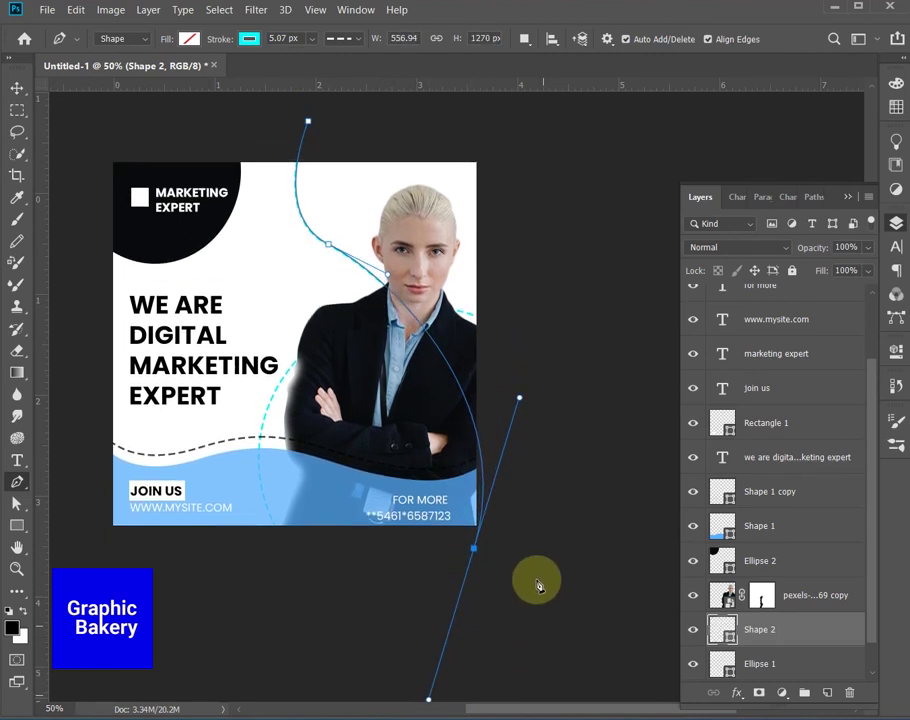
left_click(24, 90)
left_click(540, 295)
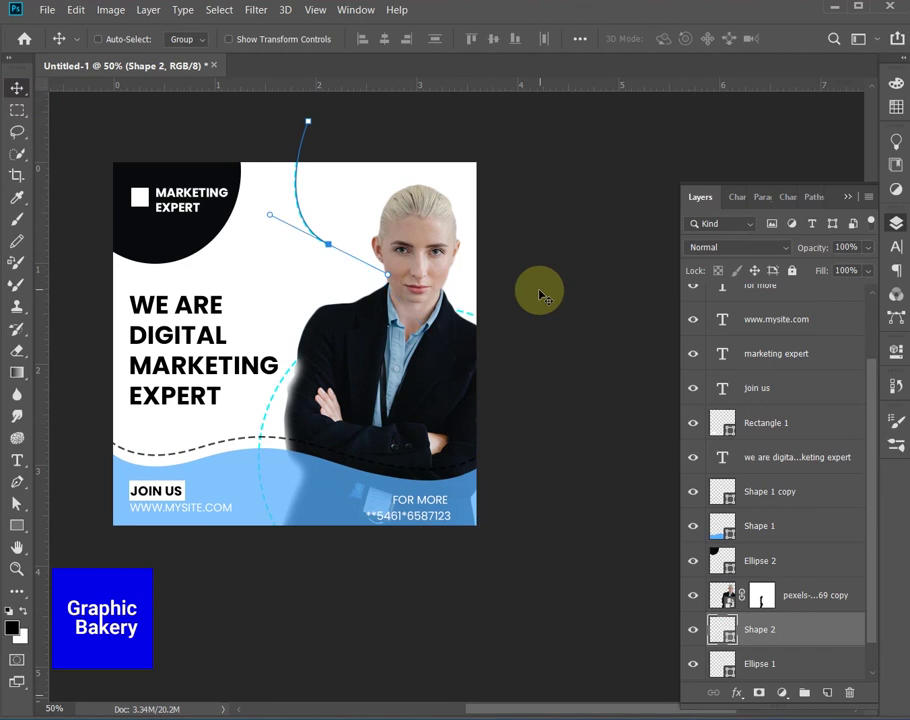
key("Delete")
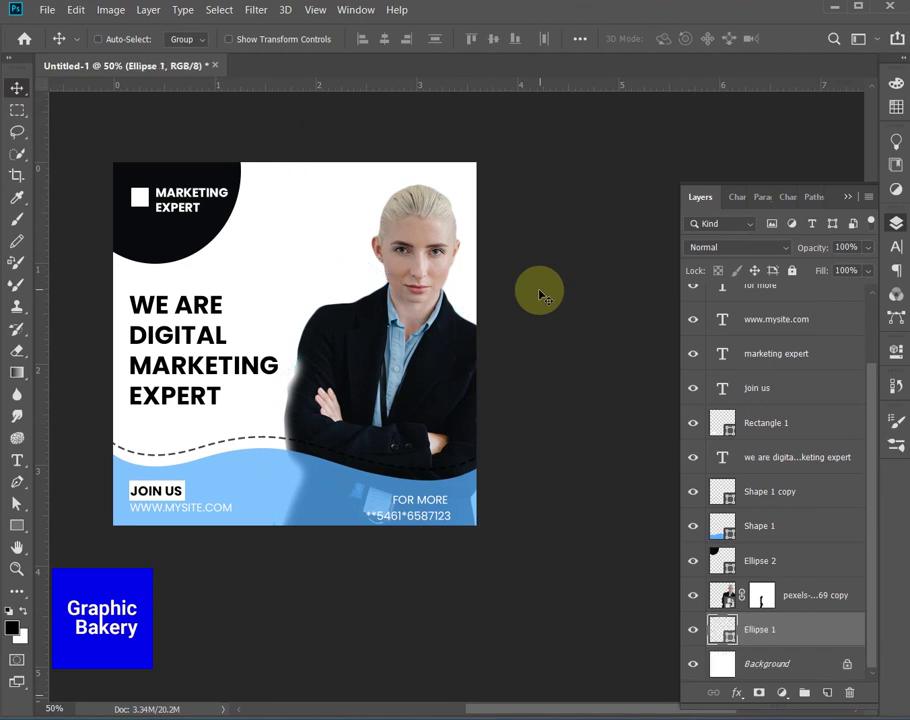
- On a new layer, draw a curved pen shape with no fill and a cyan outline
left_click(827, 692)
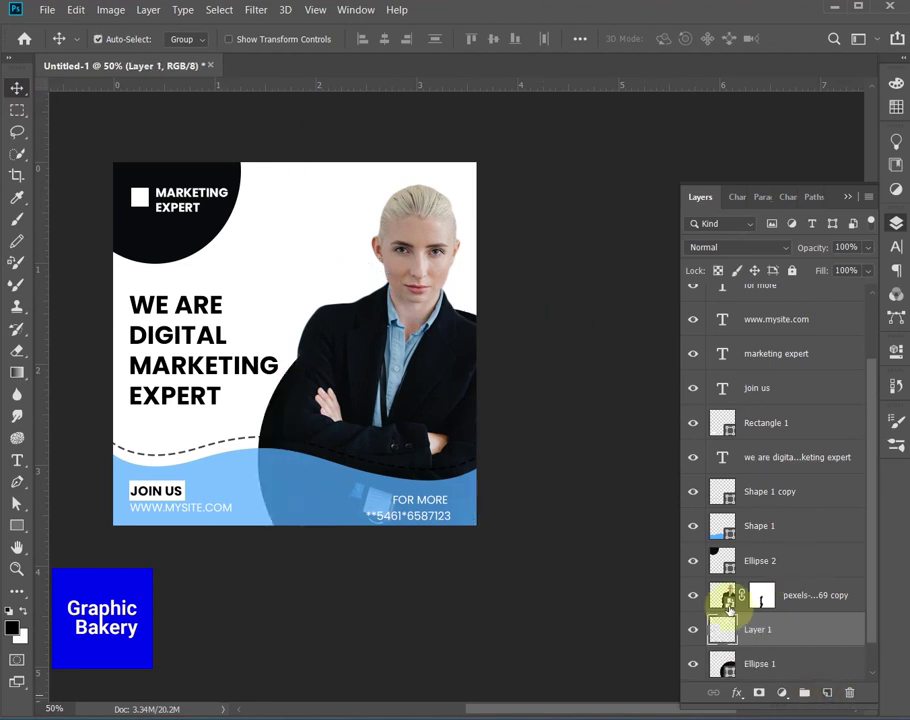
left_click(16, 481)
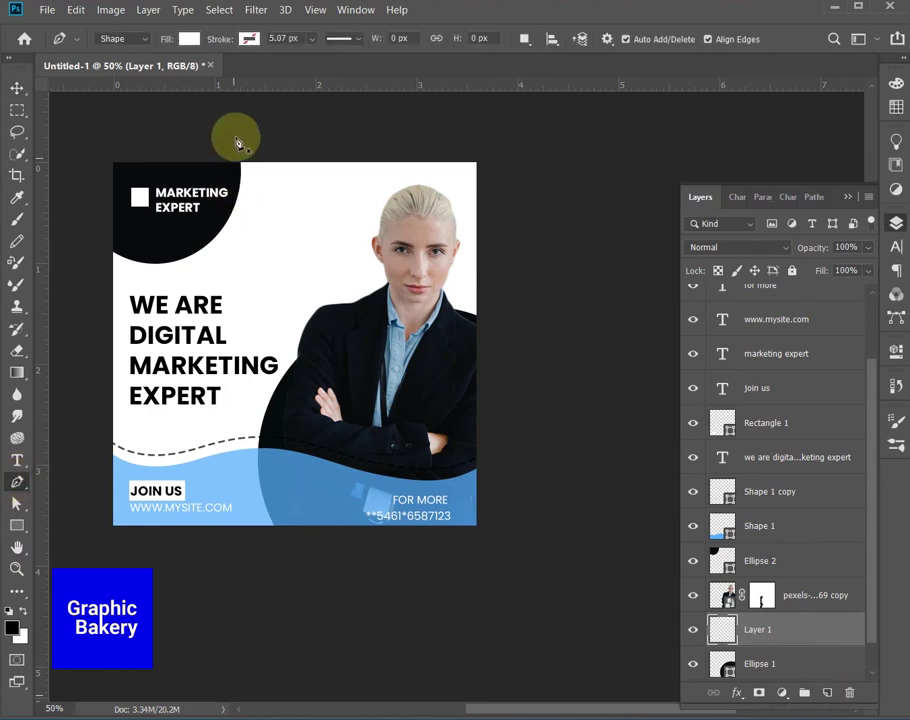
left_click(189, 38)
left_click(116, 68)
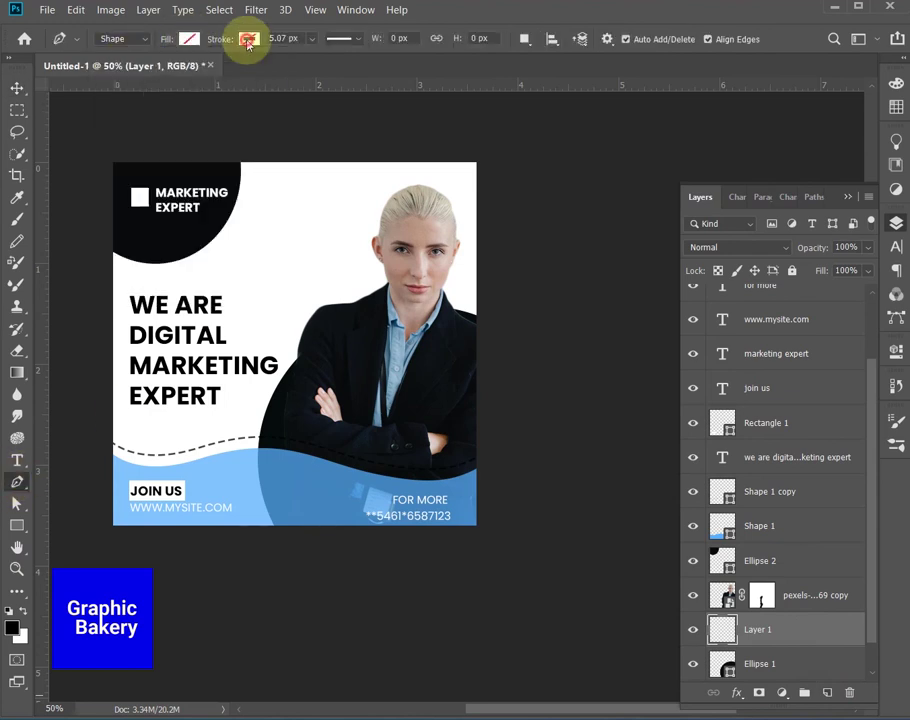
left_click(248, 38)
left_click(249, 38)
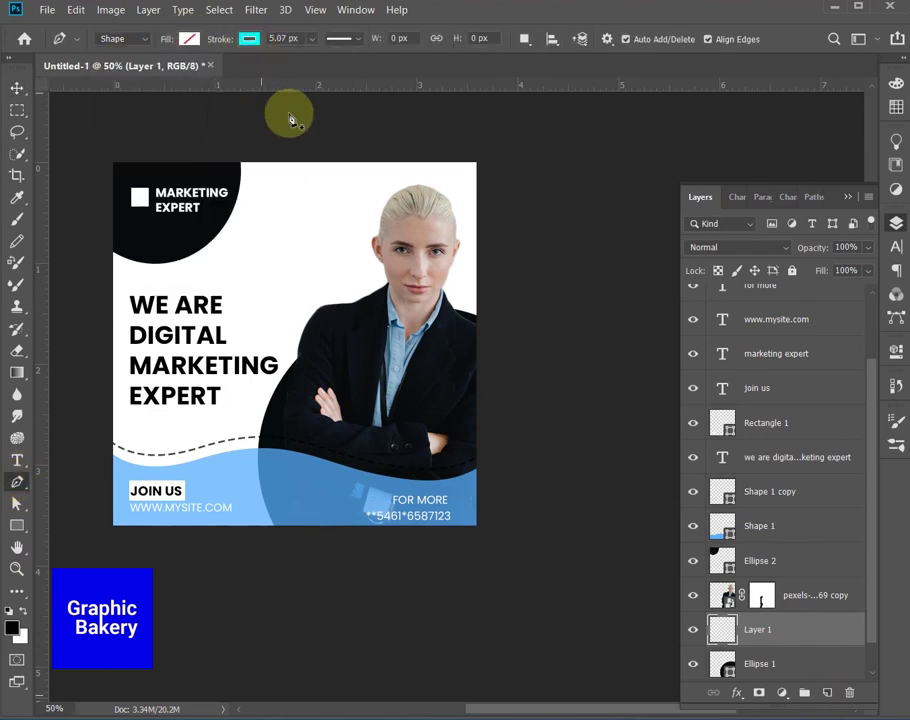
left_click(304, 117)
left_click_drag(284, 309, 331, 402)
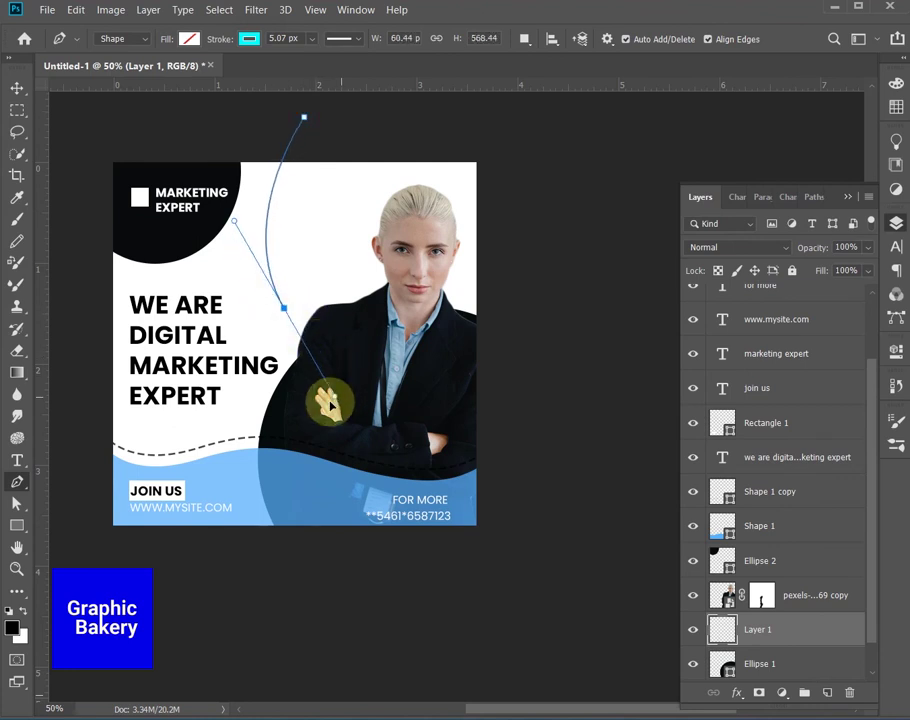
left_click_drag(399, 598, 338, 711)
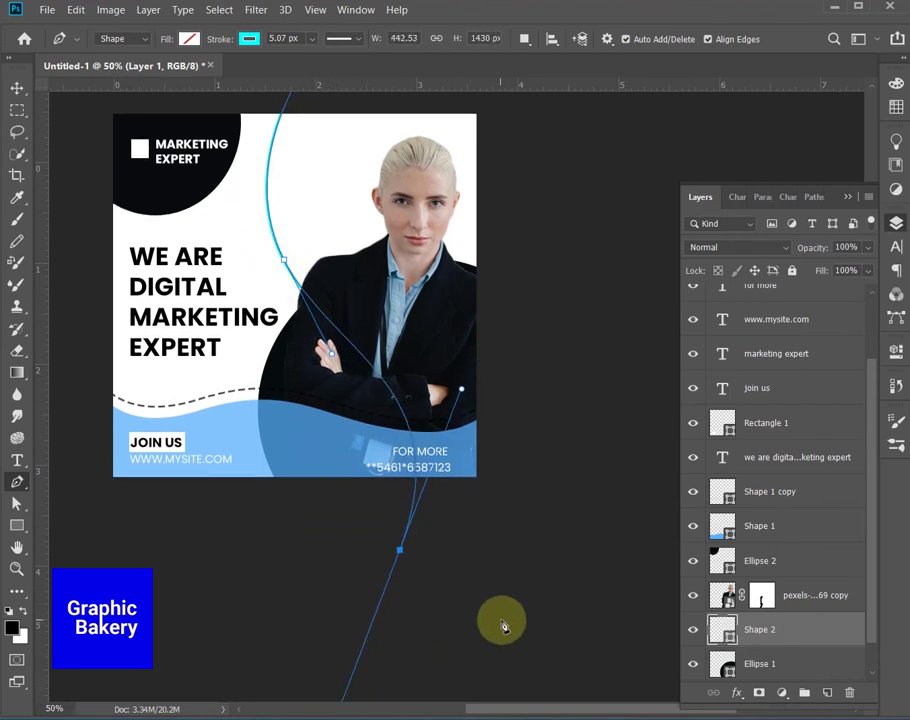
- Make the curved line's outline dashed at 4.68 px thickness
left_click(360, 39)
left_click(336, 118)
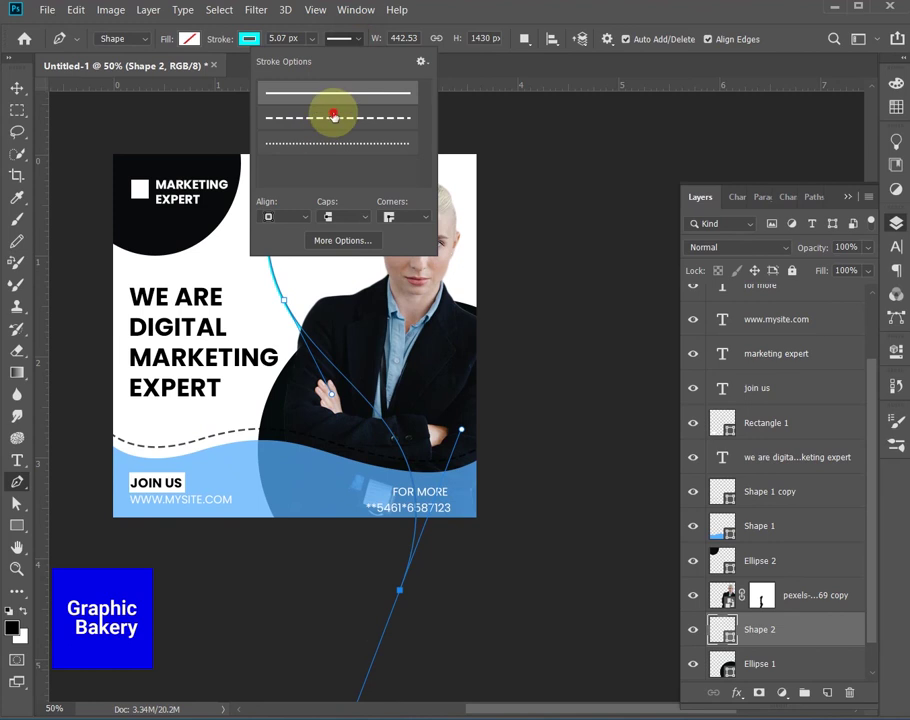
left_click(311, 44)
left_click(311, 57)
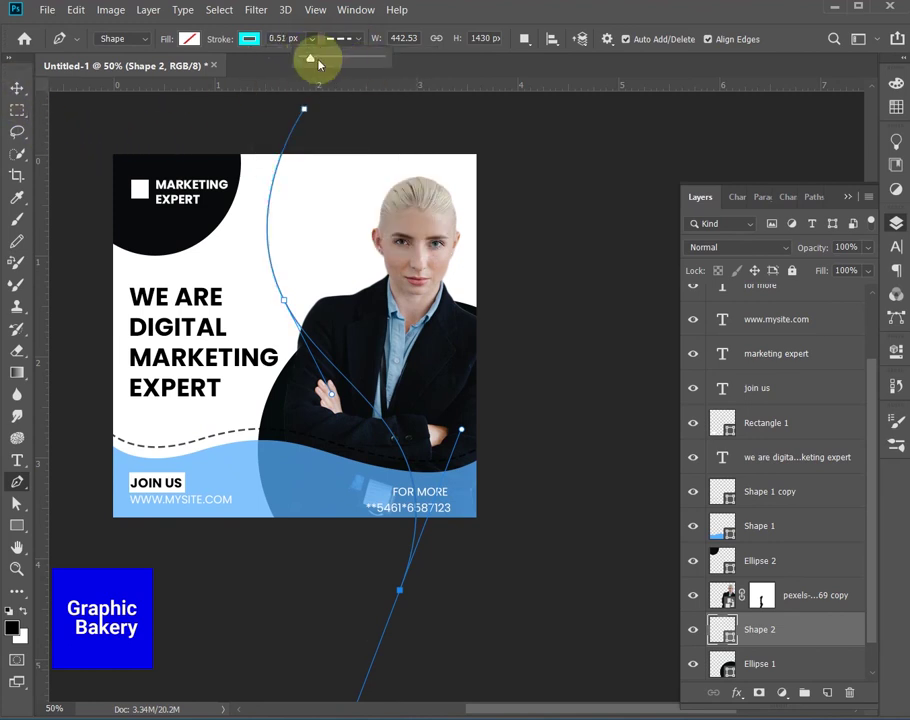
left_click_drag(311, 61, 319, 57)
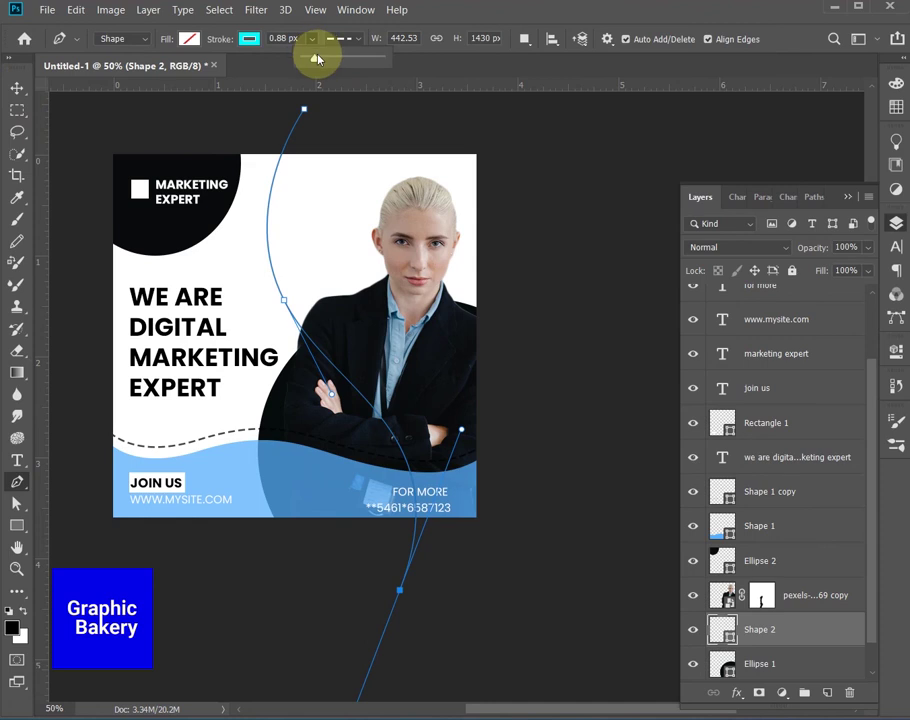
- Move the dashed cyan arc beside the woman's head with Free Transform
left_click(17, 88)
scroll(534, 416, "up", 2)
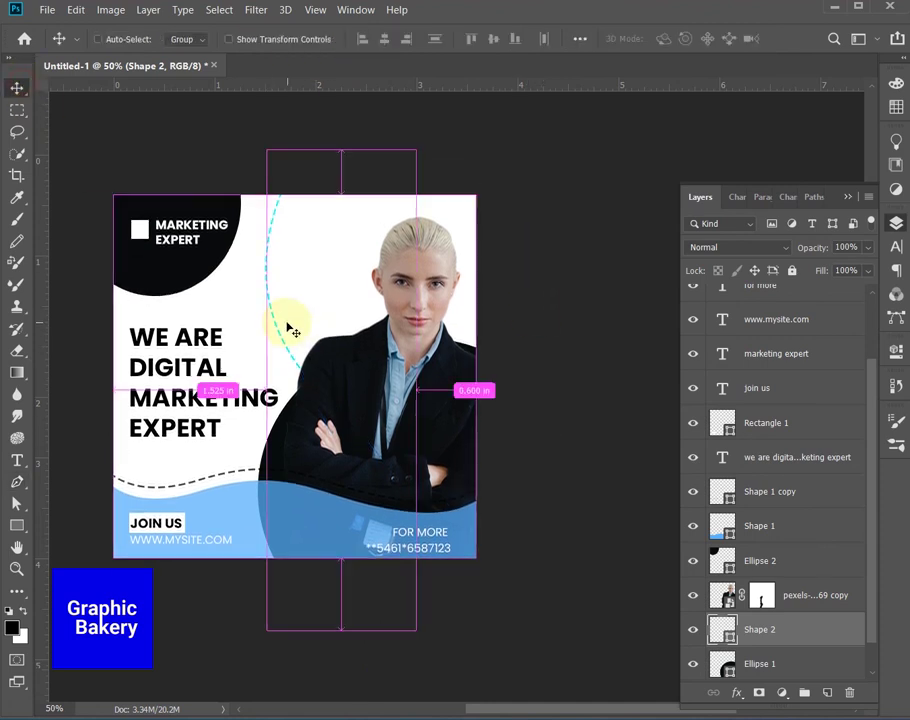
key("ctrl+t")
left_click_drag(309, 327, 372, 330)
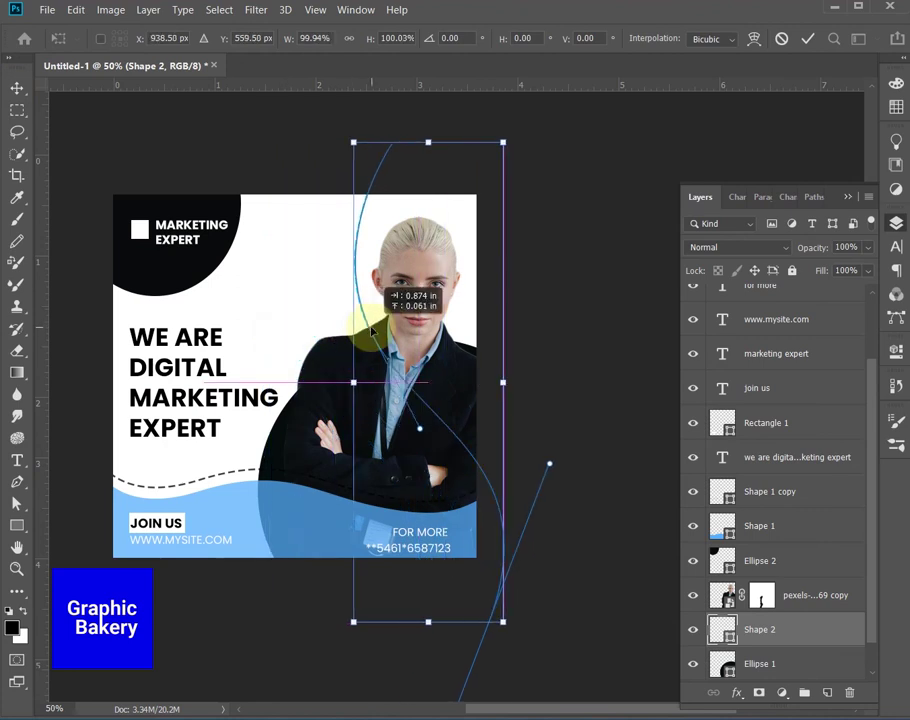
left_click(17, 89)
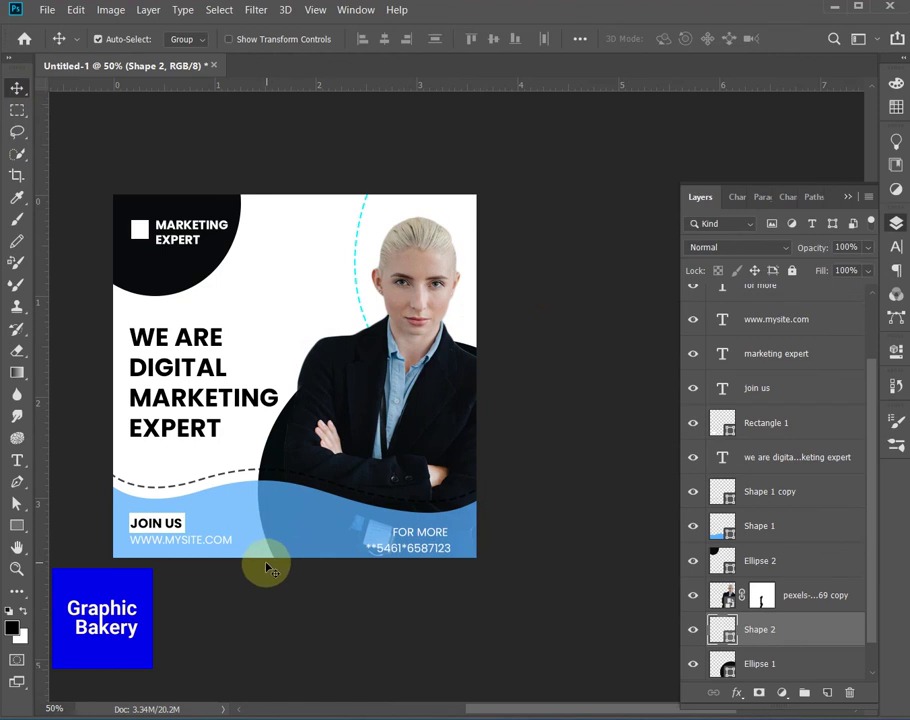
key("z")
left_click(270, 285)
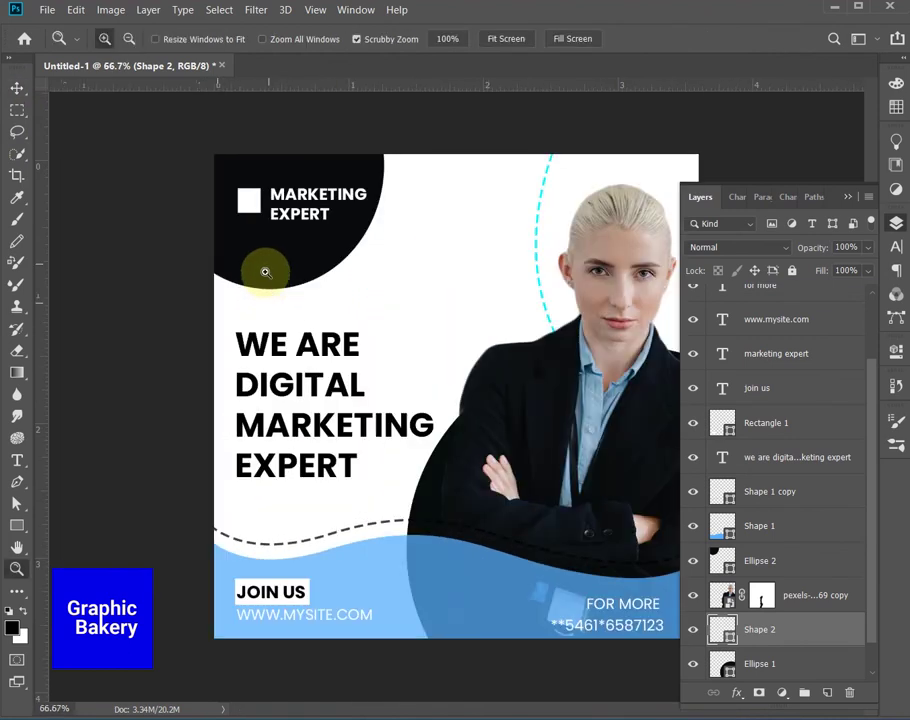
- Zoom in above the headline and undo an accidental black fill applied to the dashed arc
left_click(402, 247)
left_click(414, 303)
left_click(16, 525)
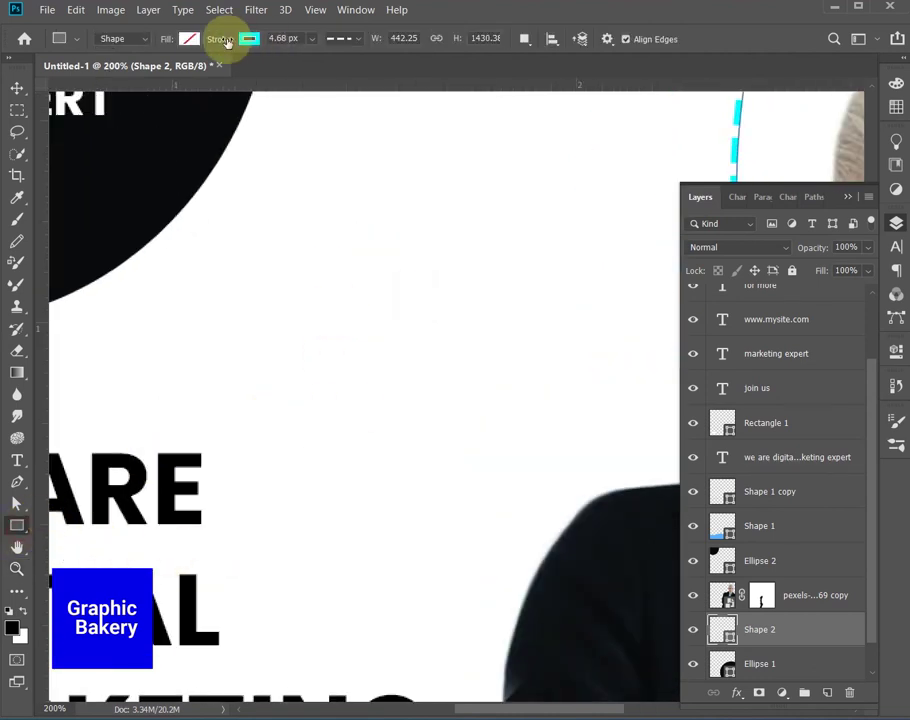
left_click(249, 39)
left_click(187, 38)
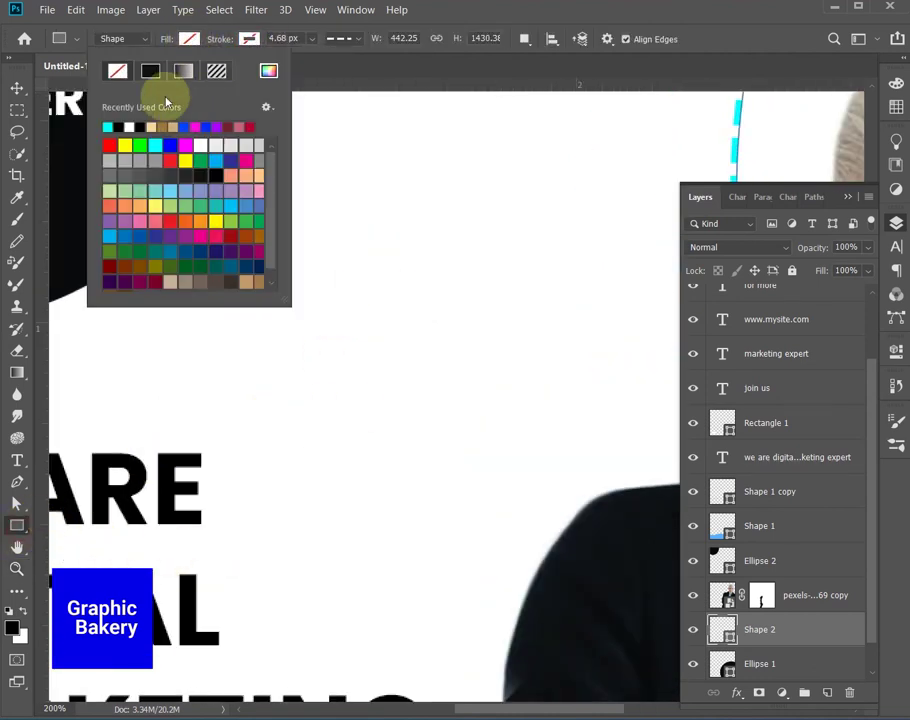
left_click(150, 70)
left_click(198, 40)
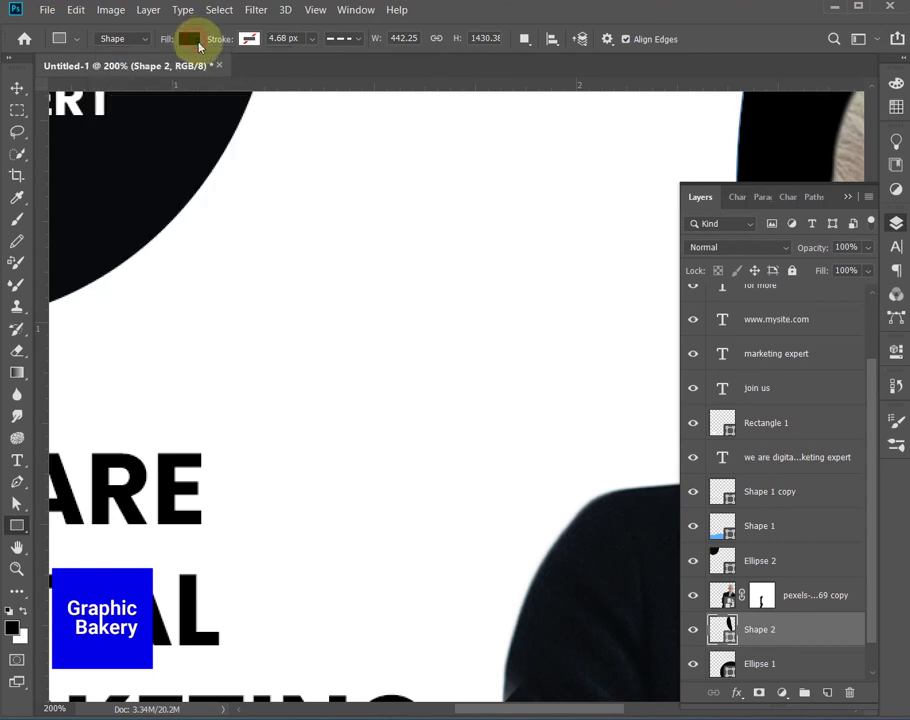
key("ctrl+z")
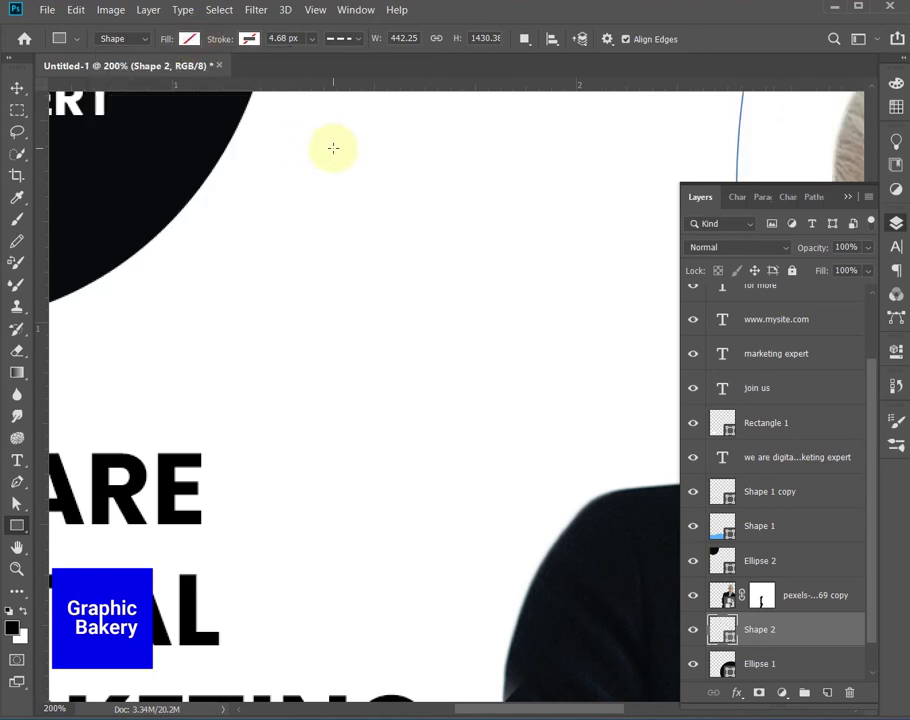
key("ctrl+z")
- Deselect all layers and set the Rectangle tool to black fill with no outline
key("v")
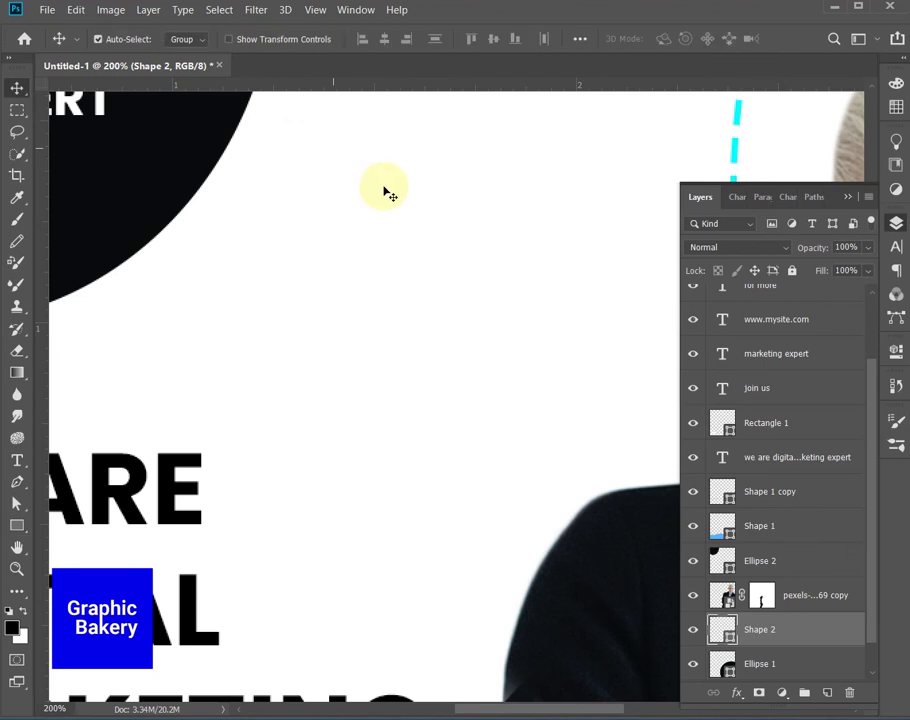
left_click(806, 596)
left_click(76, 466)
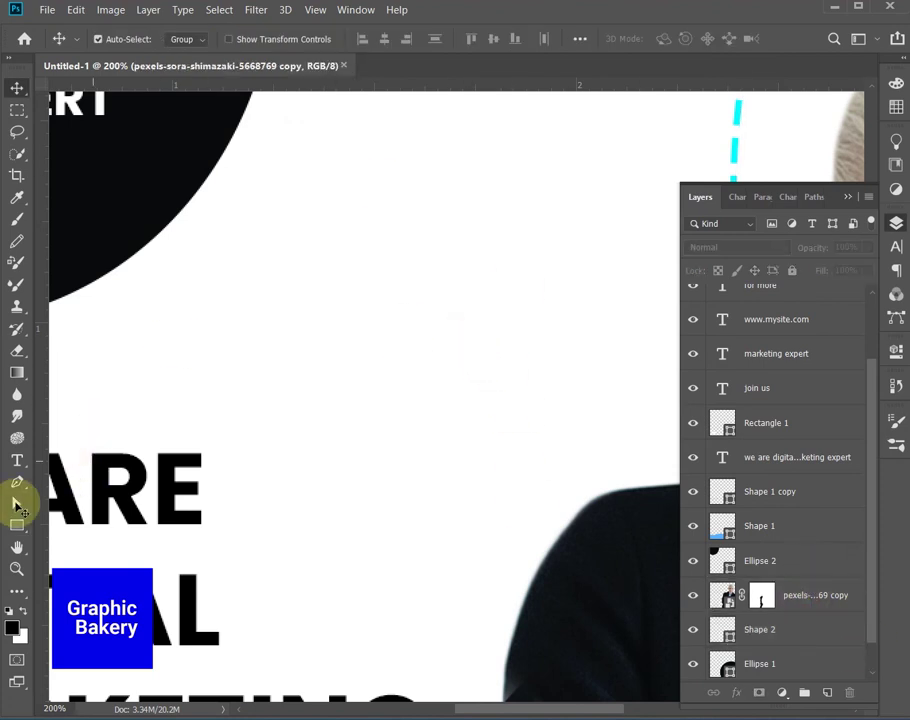
left_click(16, 525)
left_click(249, 39)
left_click(177, 71)
left_click(189, 39)
left_click(107, 126)
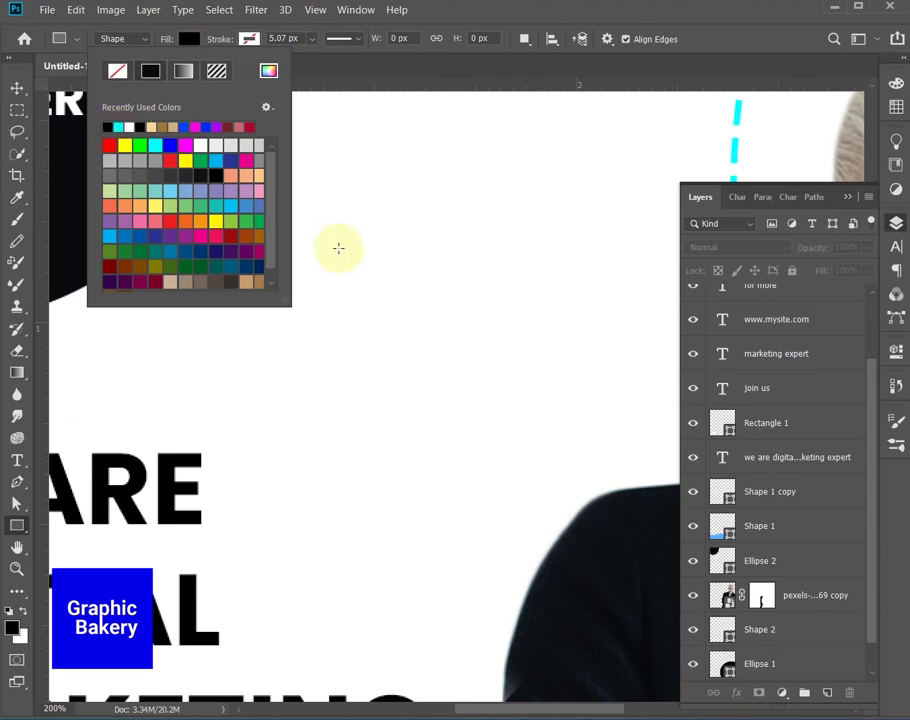
left_click(239, 456)
- Draw a small black square and Alt-drag two copies into a row above the headline
left_click_drag(239, 456, 306, 523)
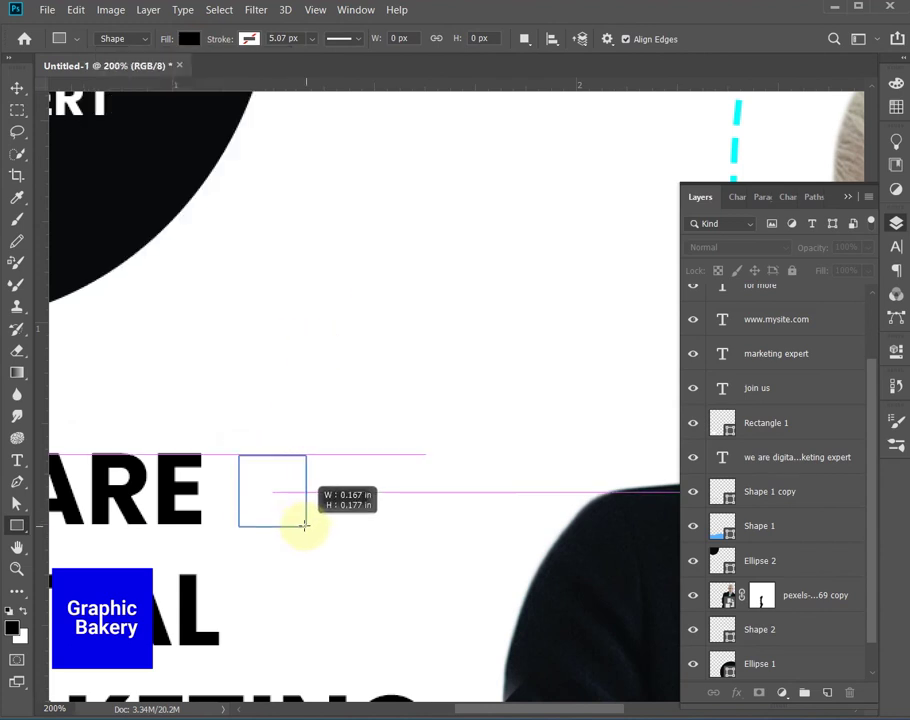
left_click(17, 88)
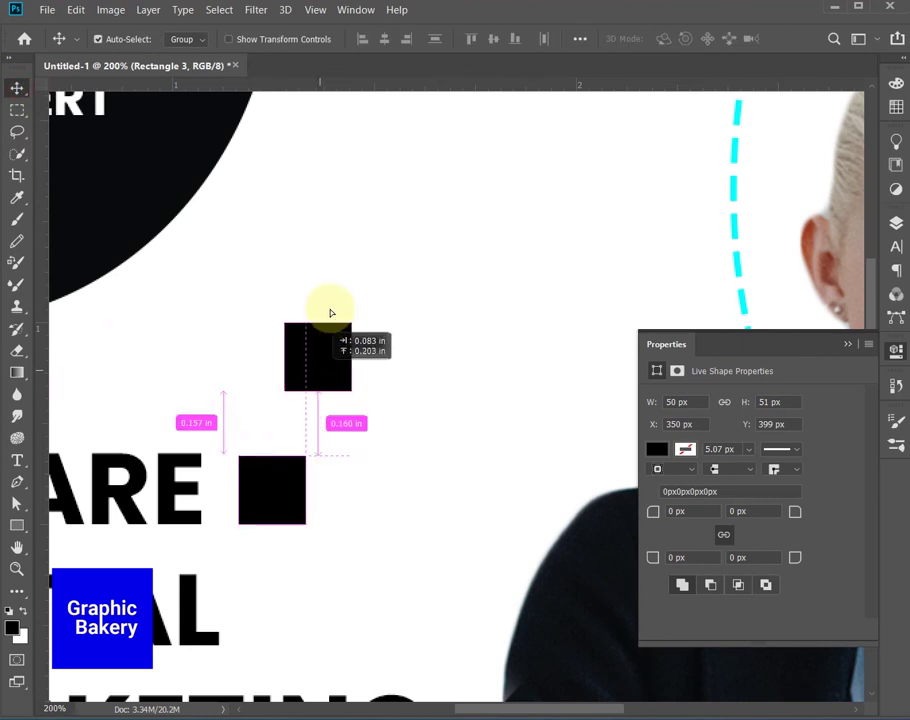
left_click_drag(278, 512, 336, 267)
mouse_move(288, 512)
left_mouse_down()
mouse_move(432, 251)
mouse_move(526, 254)
left_mouse_up()
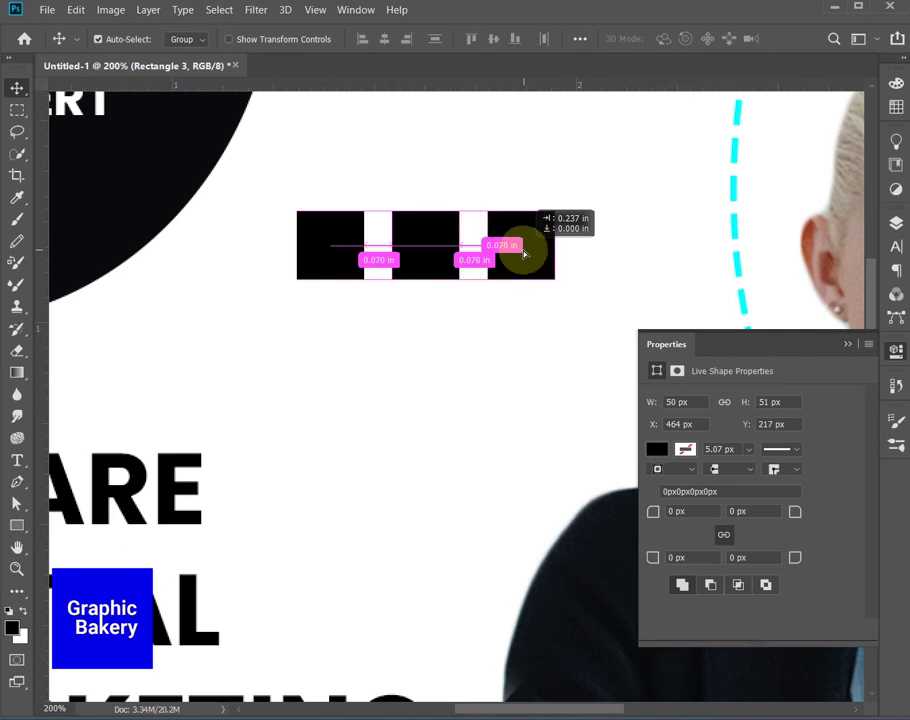
key("ctrl+0")
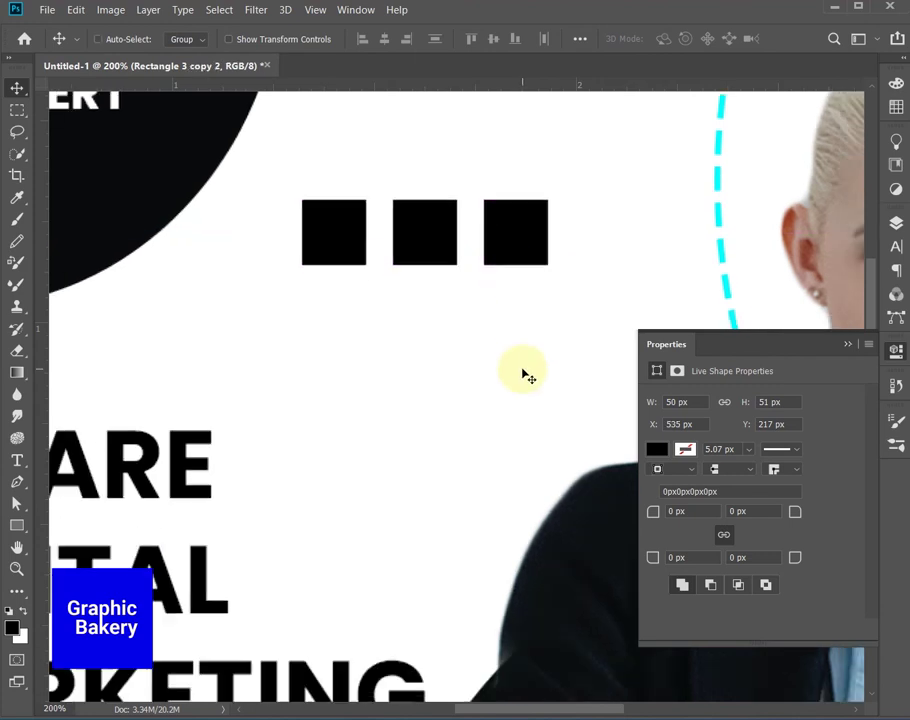
left_click(849, 344)
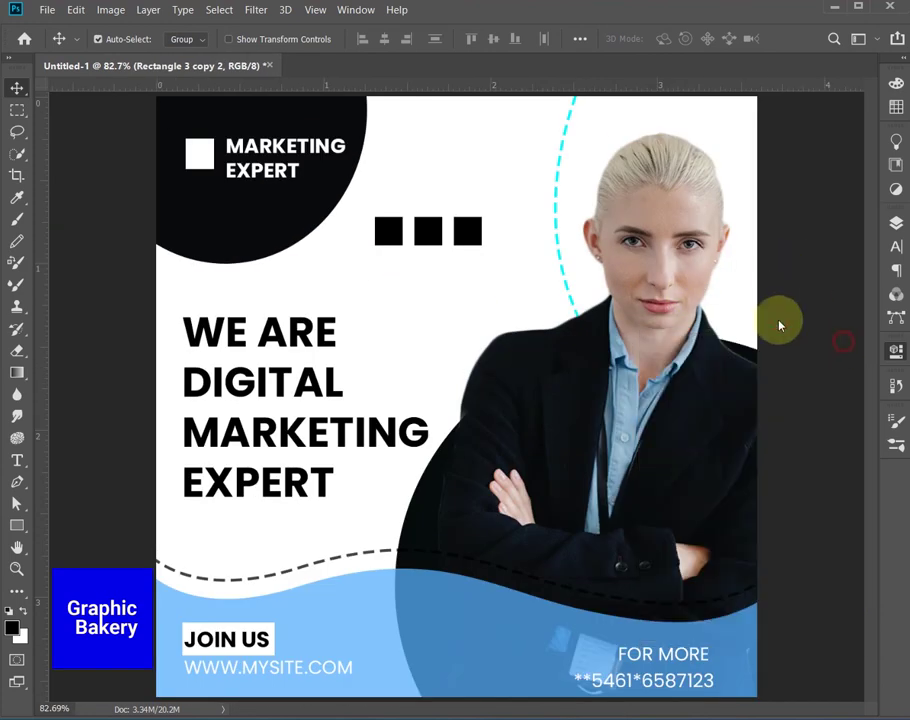
- Scale the three selected black squares down to about 41% and nudge them slightly right
left_click(428, 237)
left_click(467, 237, "shift")
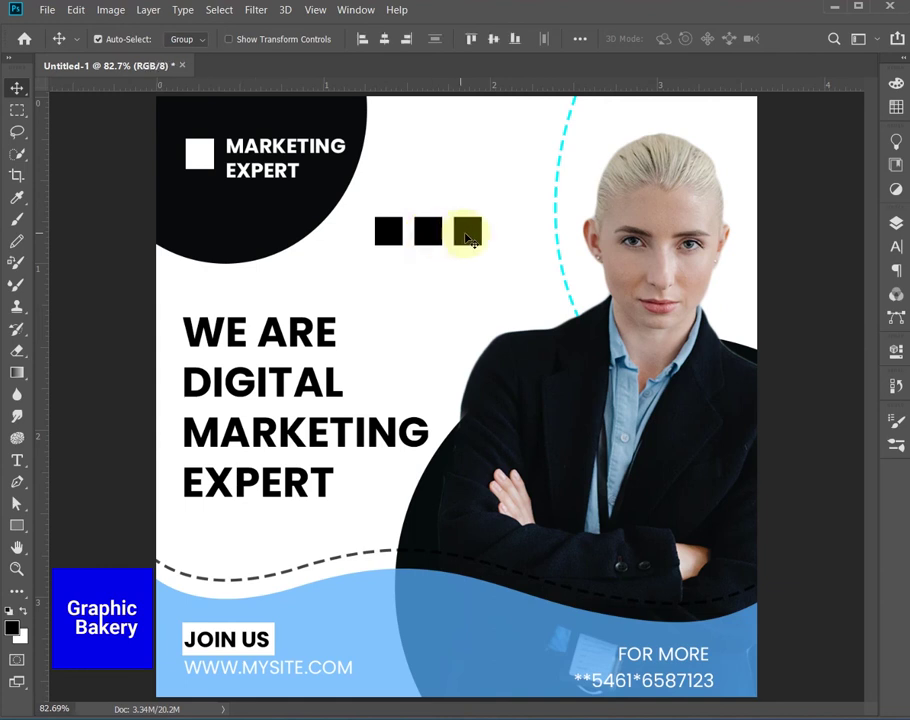
key("ctrl+t")
left_click_drag(428, 218, 428, 218)
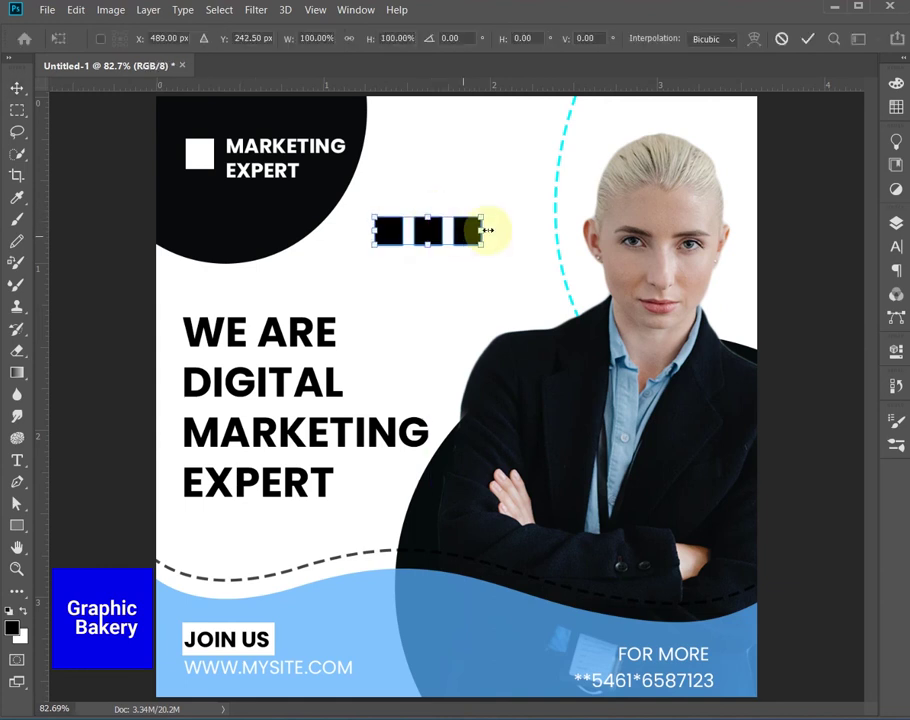
left_click_drag(483, 216, 430, 227)
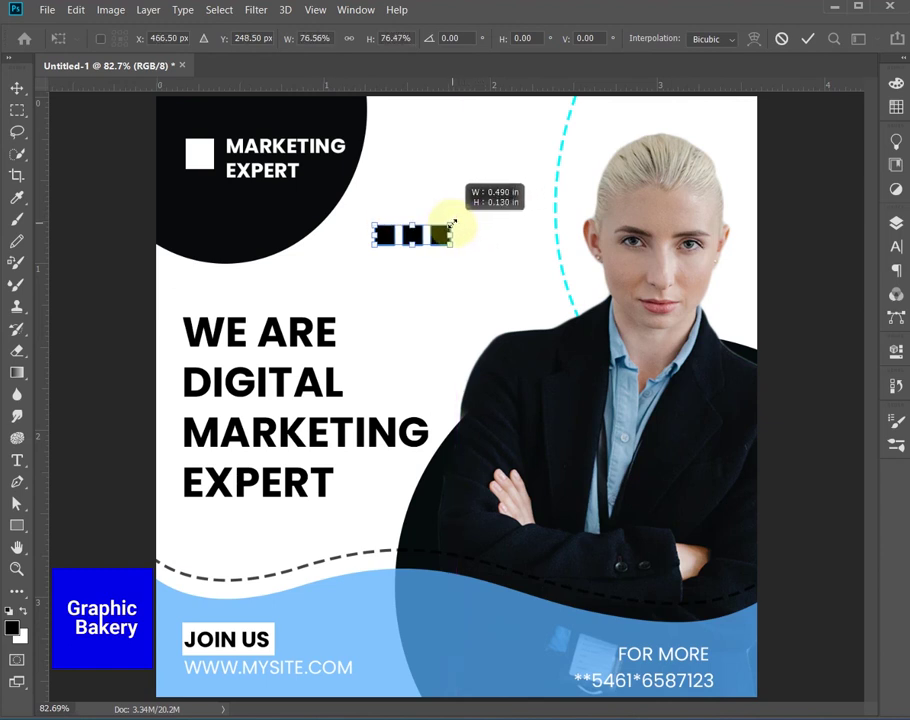
left_click_drag(428, 230, 414, 238)
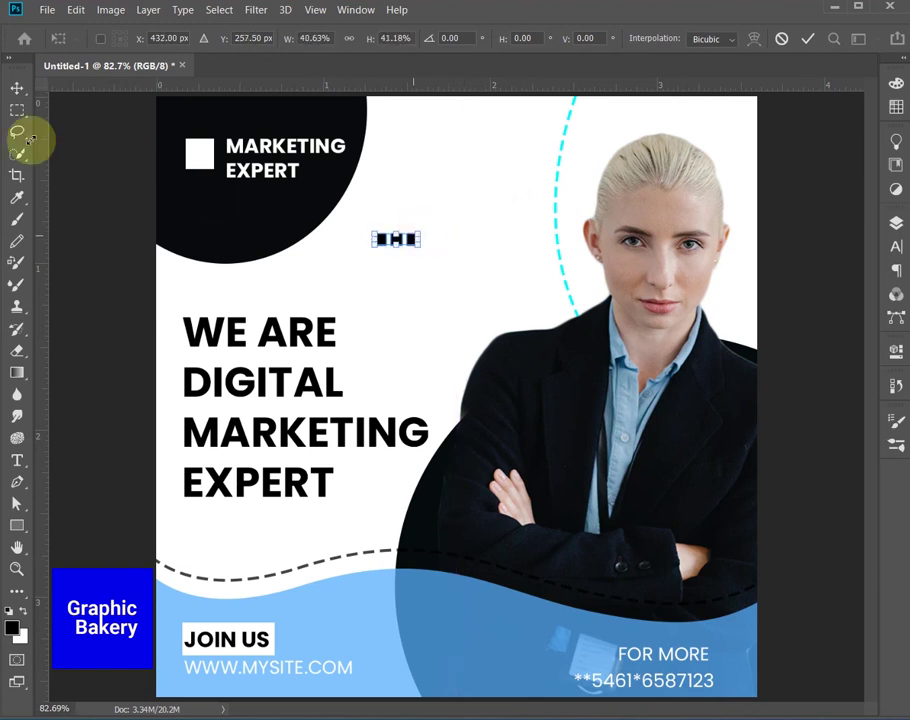
left_click(17, 88)
left_click_drag(411, 240, 427, 244)
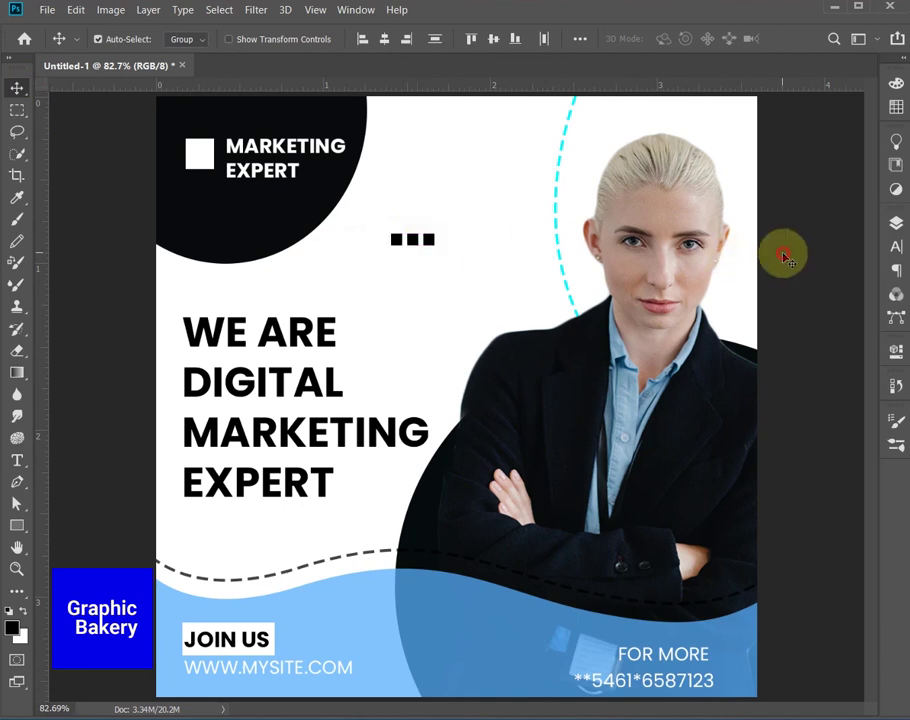
key("z")
key("v")
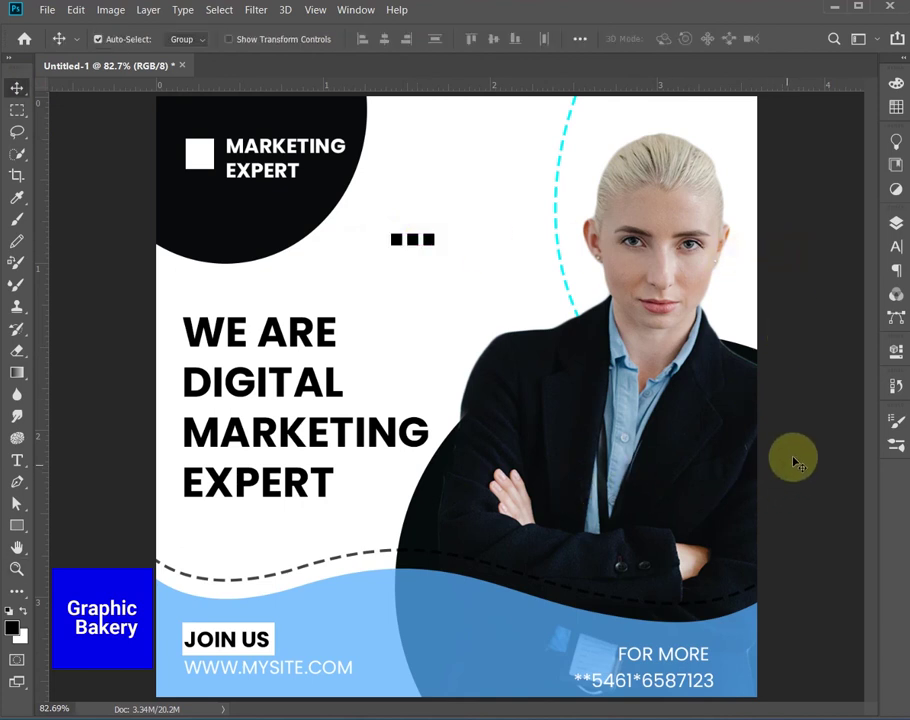